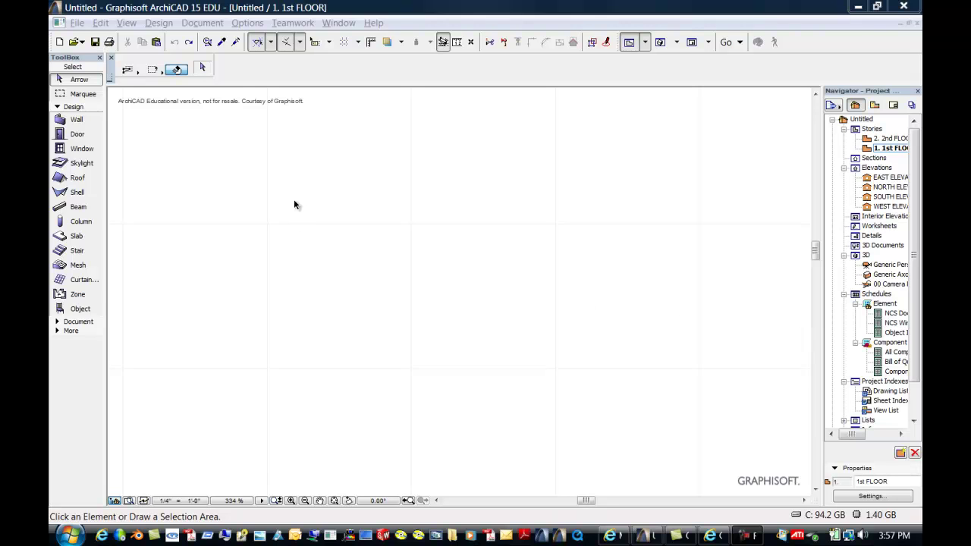
Select the Wall tool and review its defaults and saved favorites, then accept them unchanged.
{"action": "left_click", "coordinate": [87, 121]}
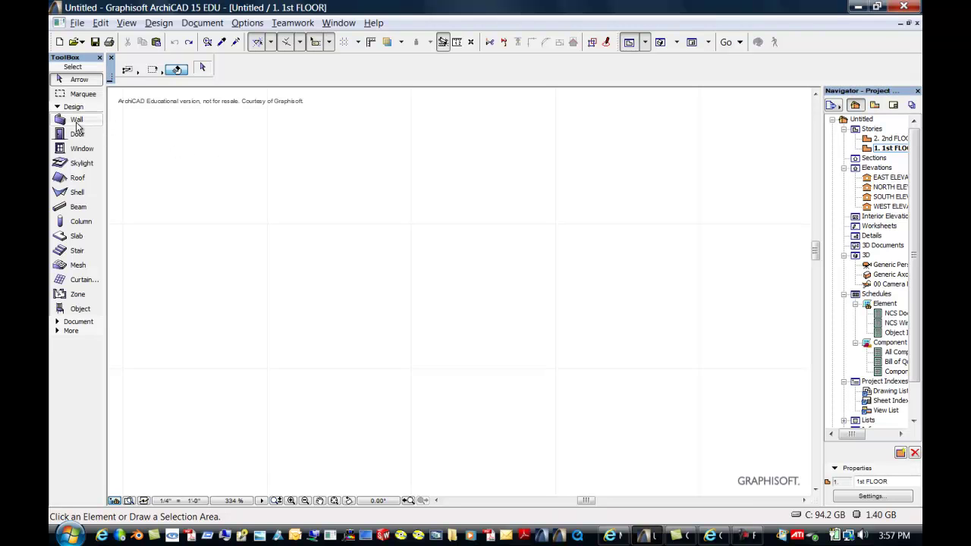
{"action": "left_click", "coordinate": [76, 122]}
{"action": "double_click", "coordinate": [77, 121]}
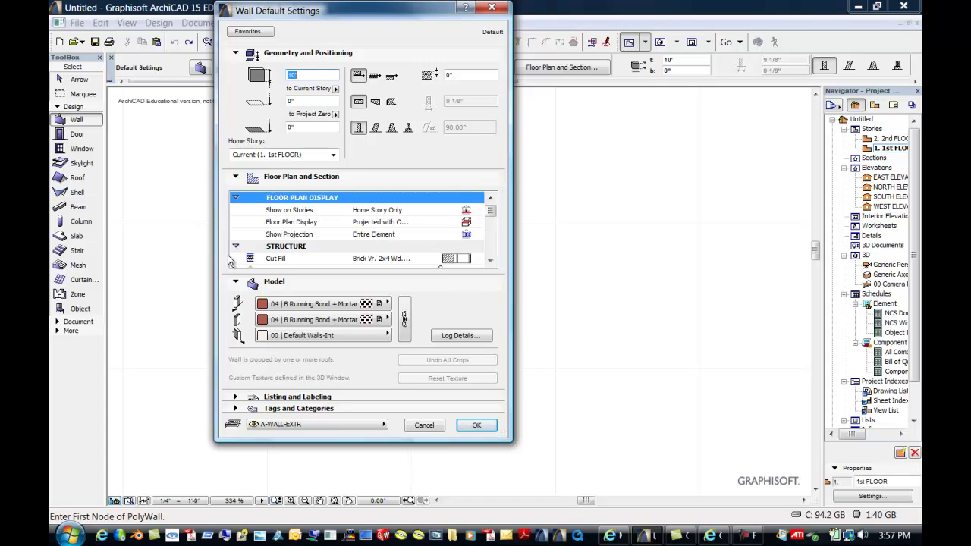
{"action": "left_click", "coordinate": [251, 31]}
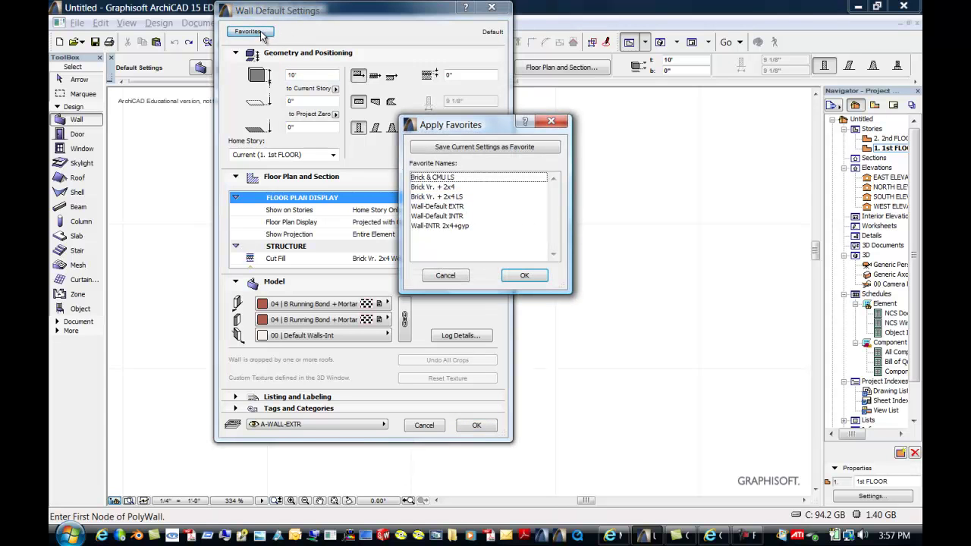
{"action": "left_click", "coordinate": [453, 278]}
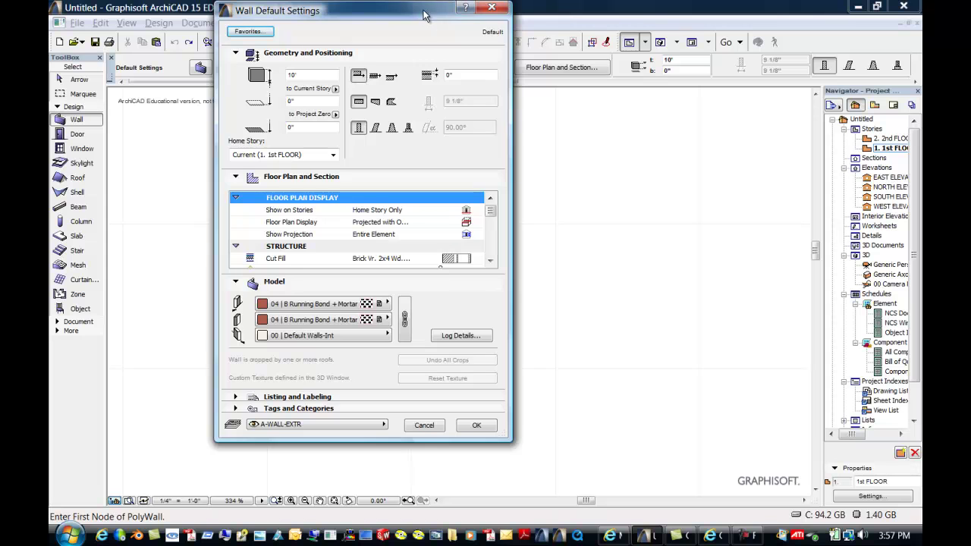
{"action": "left_click_drag", "start_coordinate": [421, 15], "coordinate": [335, 47]}
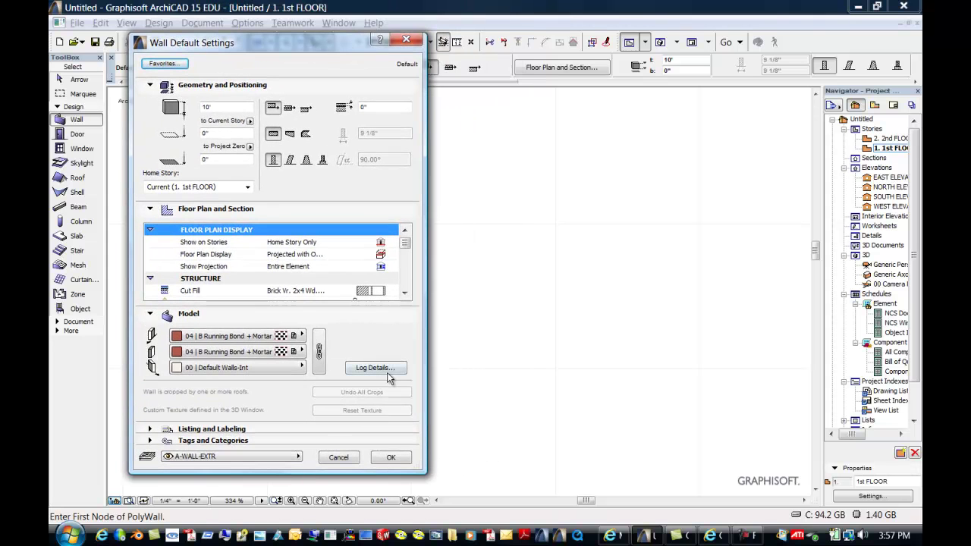
{"action": "left_click", "coordinate": [404, 460]}
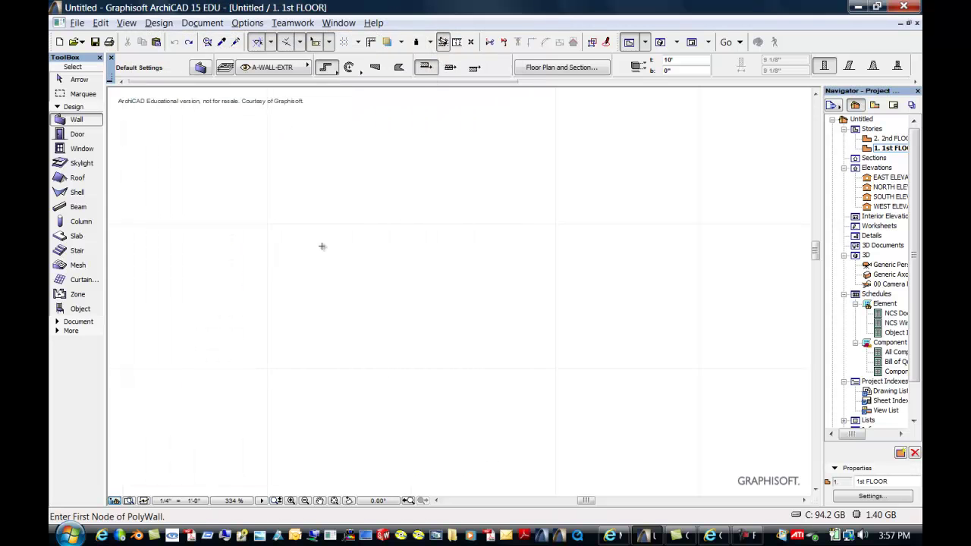
Open Composites via Options > Element Attributes and set the Brick Face skin to 10".
{"action": "left_click", "coordinate": [248, 23]}
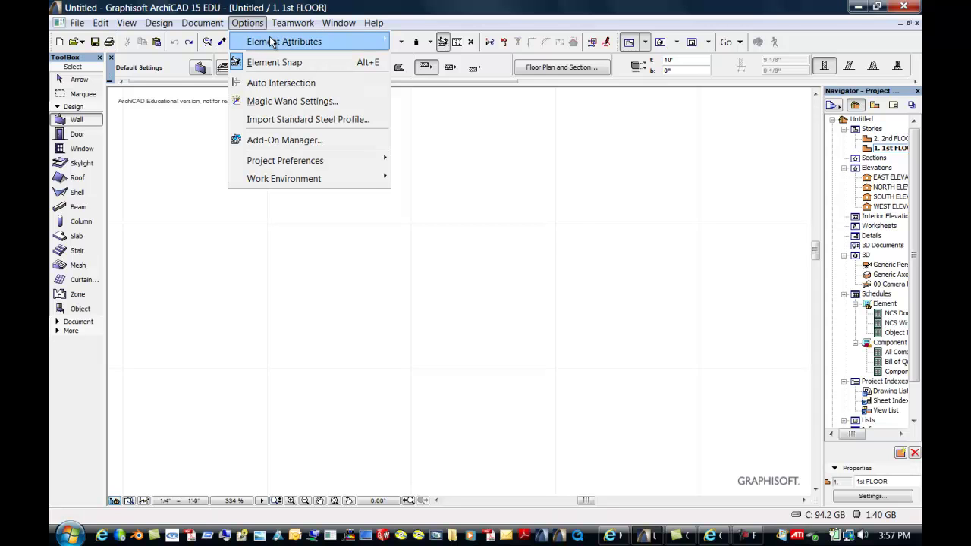
{"action": "mouse_move", "coordinate": [278, 42]}
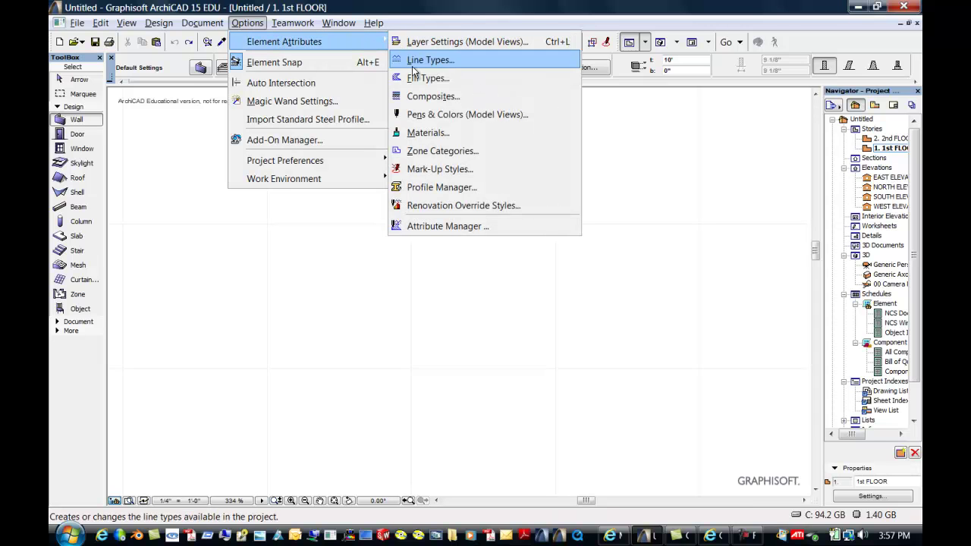
{"action": "left_click", "coordinate": [419, 96]}
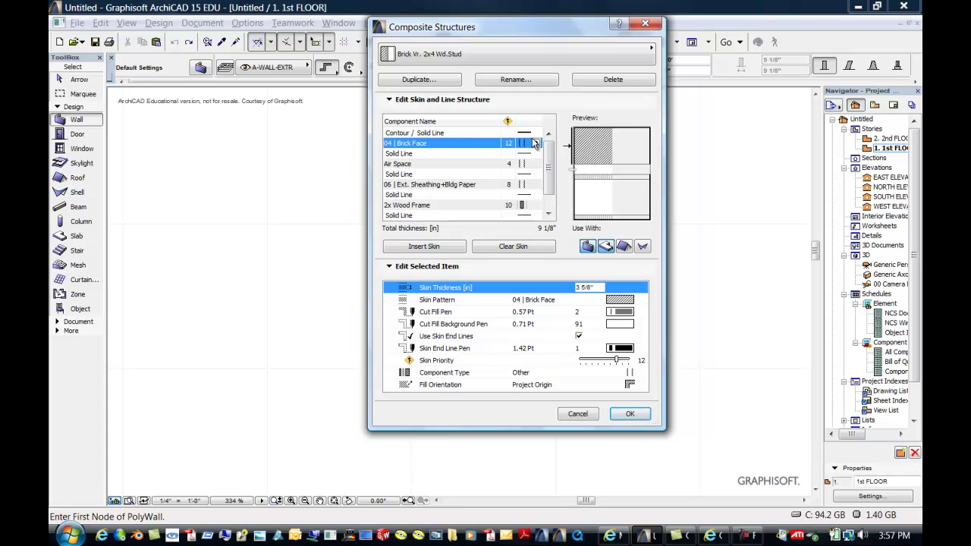
{"action": "left_click", "coordinate": [509, 133]}
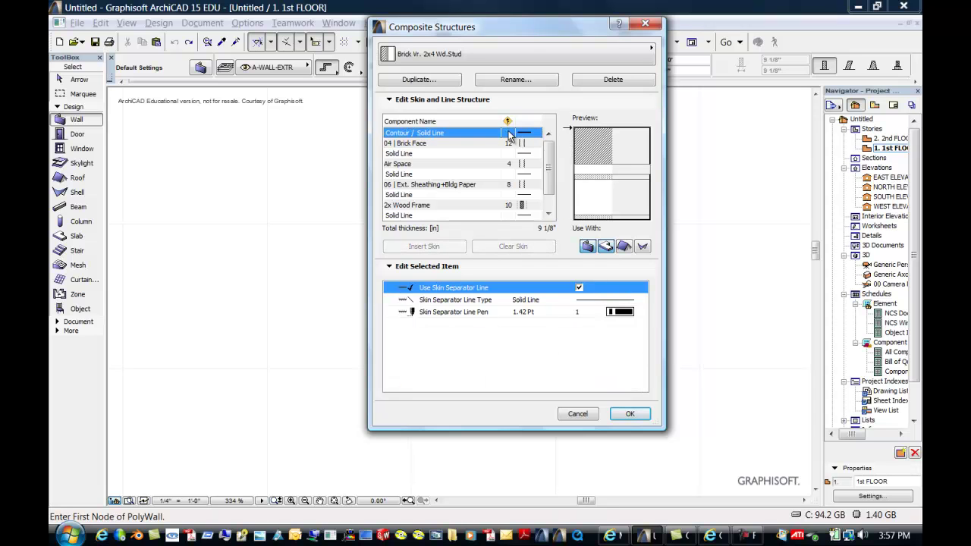
{"action": "left_click", "coordinate": [523, 143]}
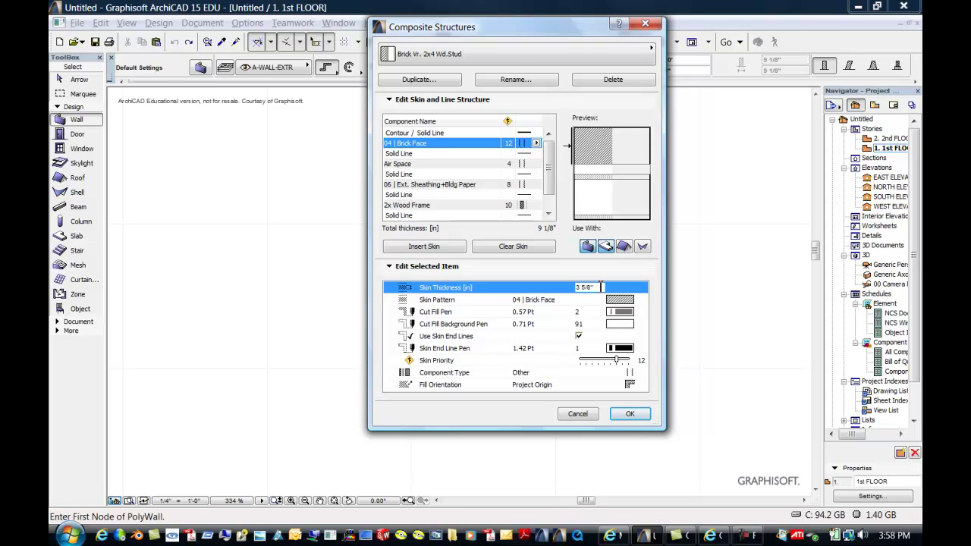
{"action": "key", "text": "BackSpace"}
{"action": "key", "text": "BackSpace"}
{"action": "key", "text": "BackSpace"}
{"action": "key", "text": "BackSpace"}
{"action": "key", "text": "BackSpace"}
{"action": "key", "text": "Return"}
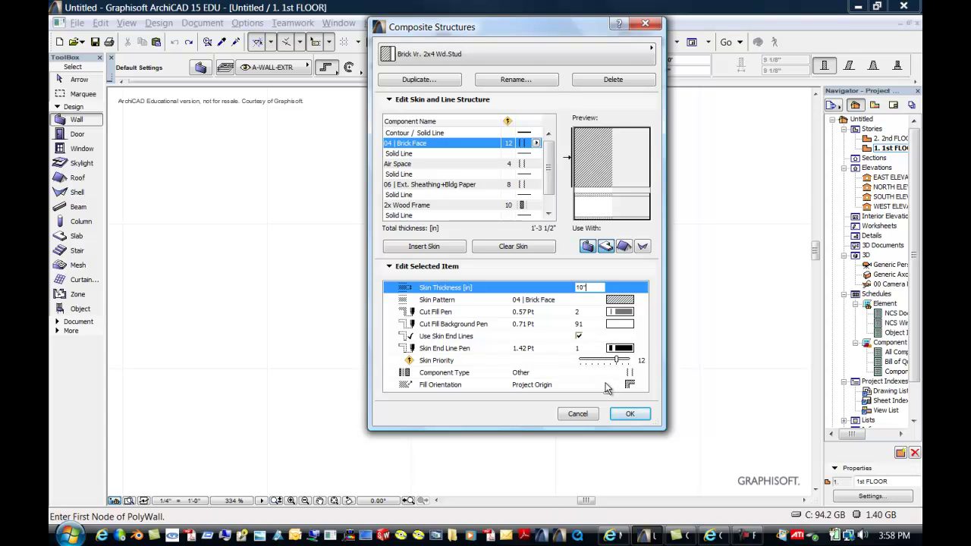
Give the 10" skin a Block Masonry fill and clear the Air Space and Sheathing skins.
{"action": "left_click", "coordinate": [624, 300]}
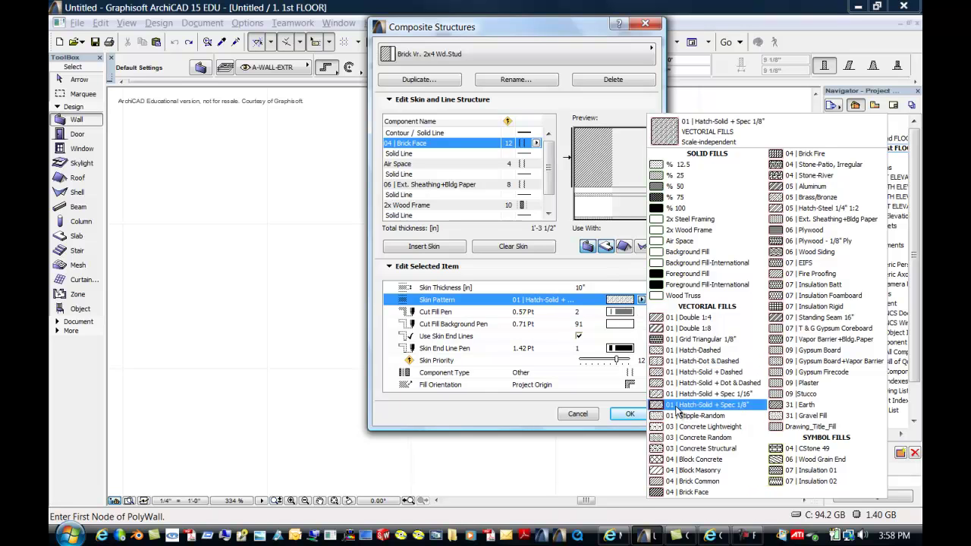
{"action": "left_click", "coordinate": [668, 471]}
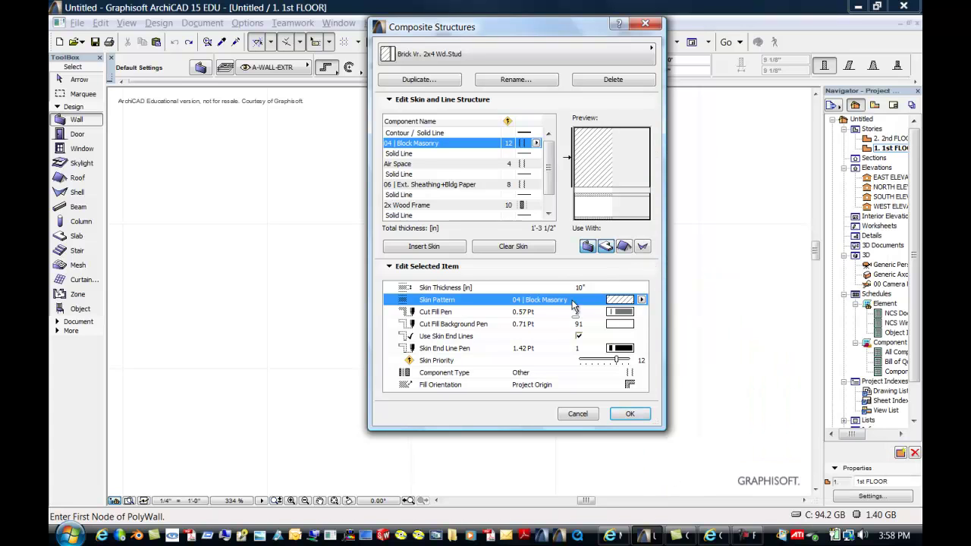
{"action": "left_click", "coordinate": [588, 195]}
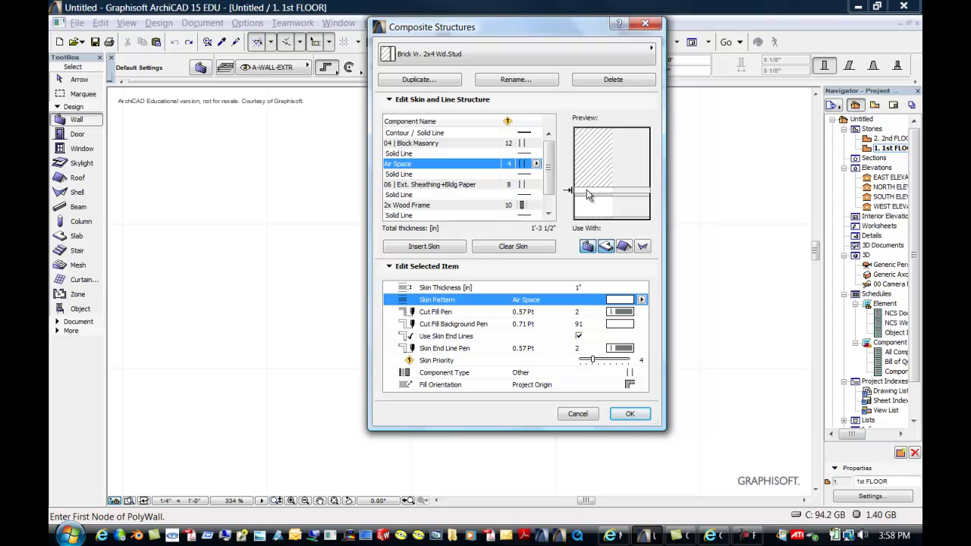
{"action": "left_click", "coordinate": [504, 249]}
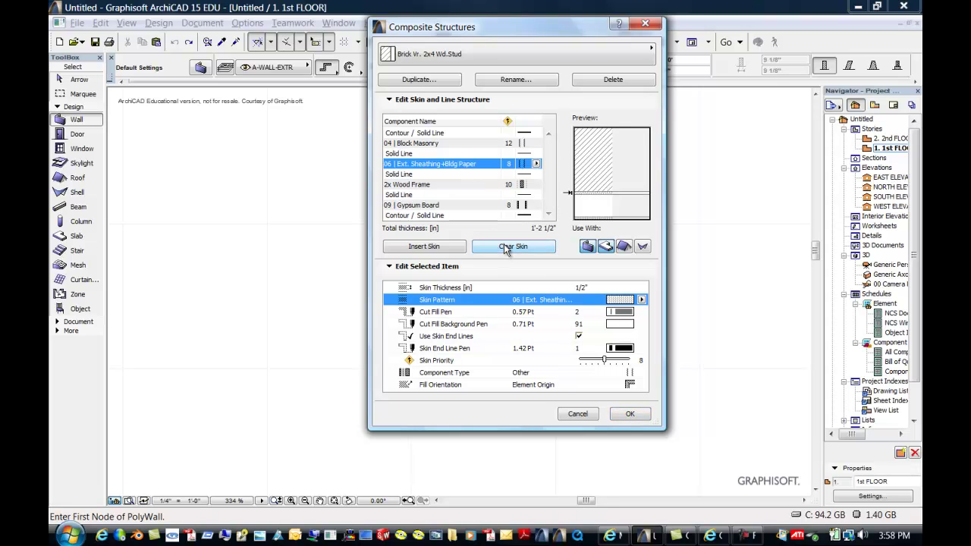
{"action": "left_click", "coordinate": [503, 246]}
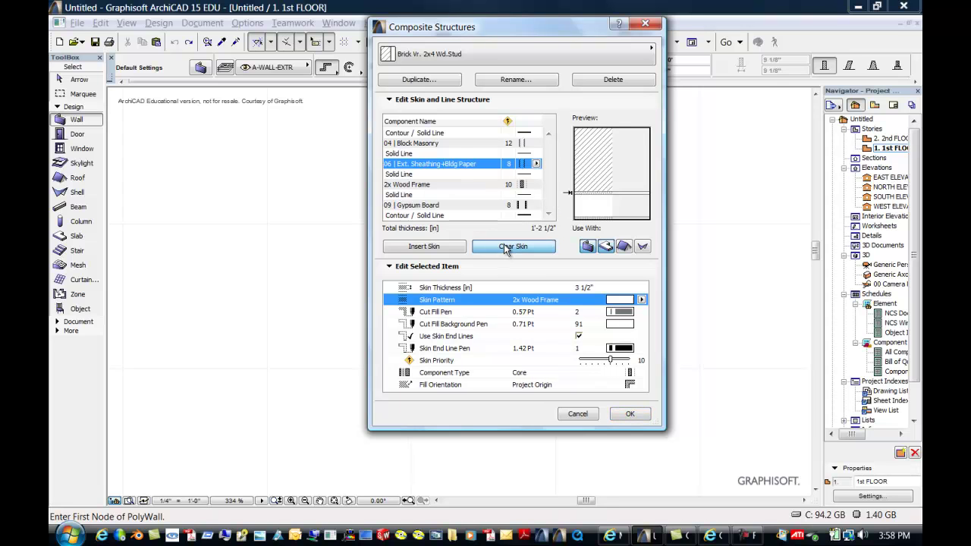
Make the Wood Frame skin 2" with % 12.5 fill and clear the Gypsum Board skin.
{"action": "left_click", "coordinate": [595, 286]}
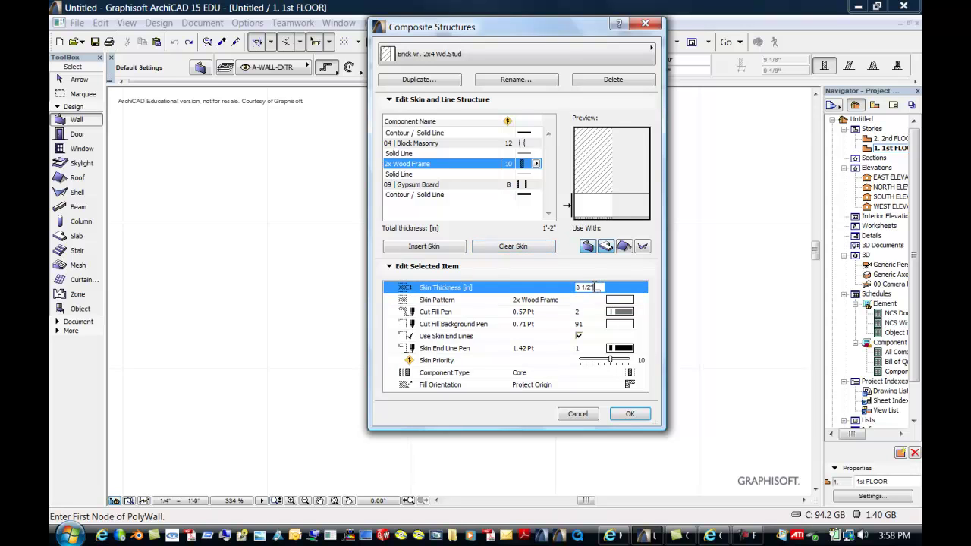
{"action": "key", "text": "BackSpace"}
{"action": "key", "text": "BackSpace"}
{"action": "key", "text": "BackSpace"}
{"action": "key", "text": "Return"}
{"action": "left_click", "coordinate": [617, 302]}
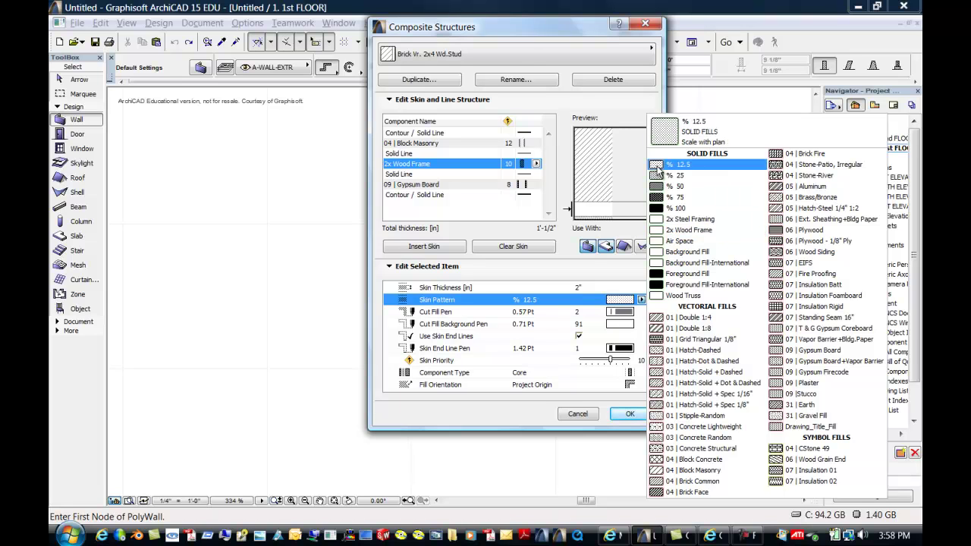
{"action": "left_click", "coordinate": [658, 165]}
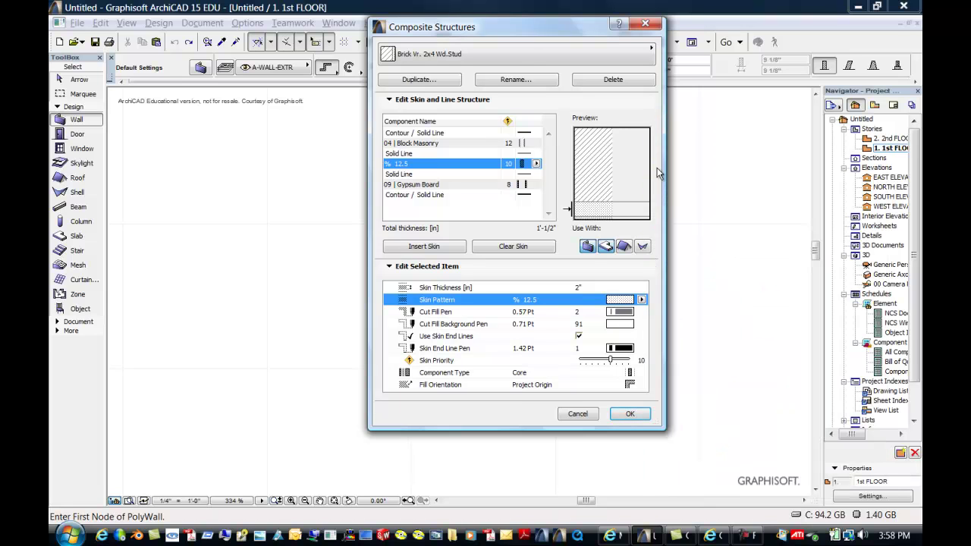
{"action": "left_click", "coordinate": [592, 219]}
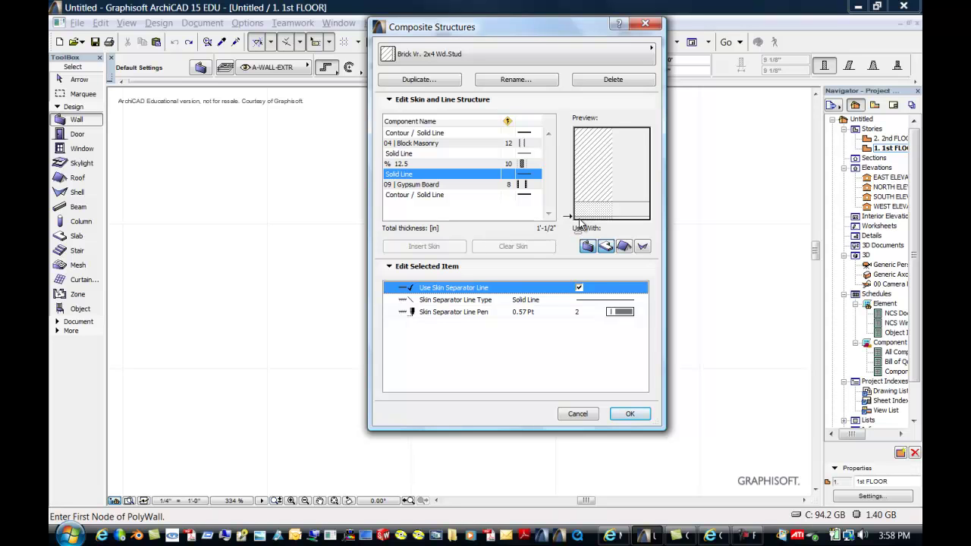
{"action": "left_click", "coordinate": [581, 221]}
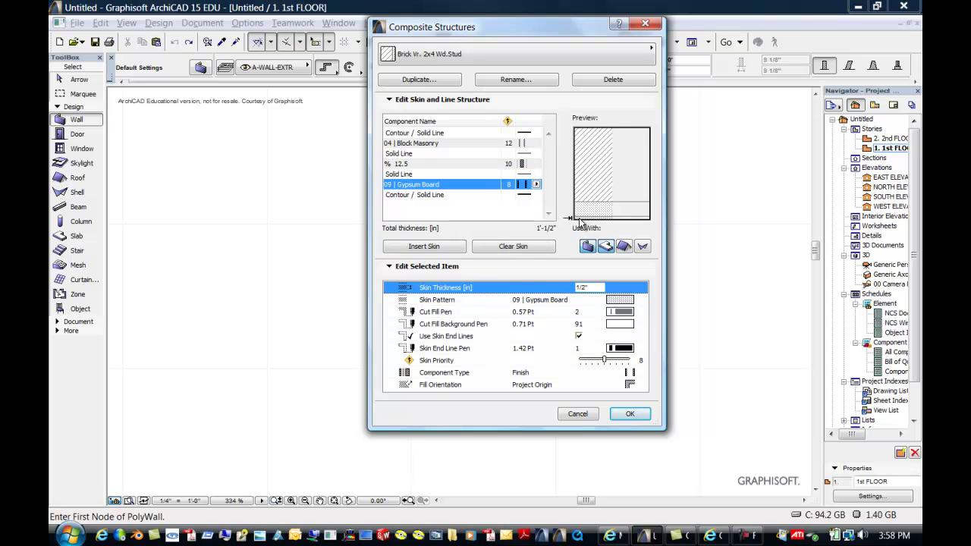
{"action": "left_click", "coordinate": [521, 252]}
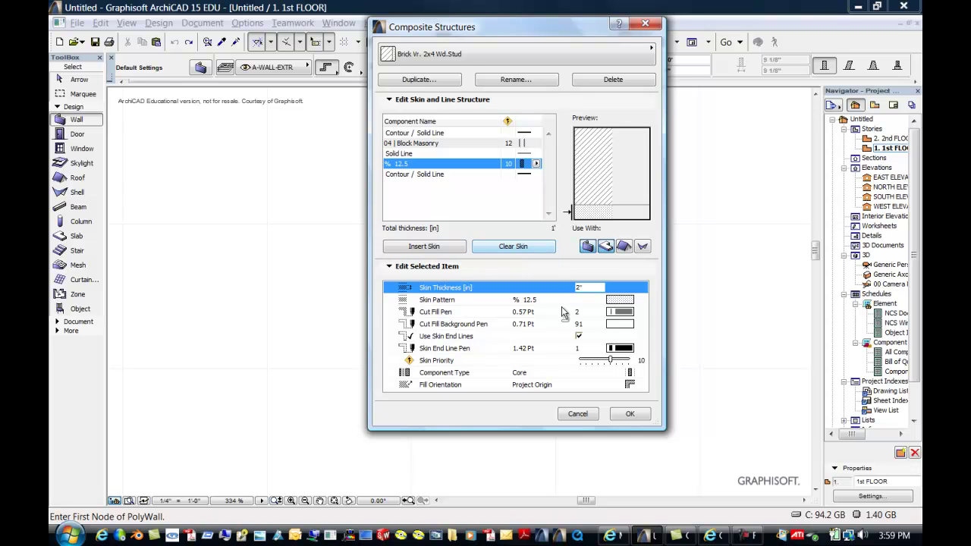
Duplicate the composite as 10CMU2"GYP, keep it selected, and close Composite Structures.
{"action": "left_click", "coordinate": [595, 184]}
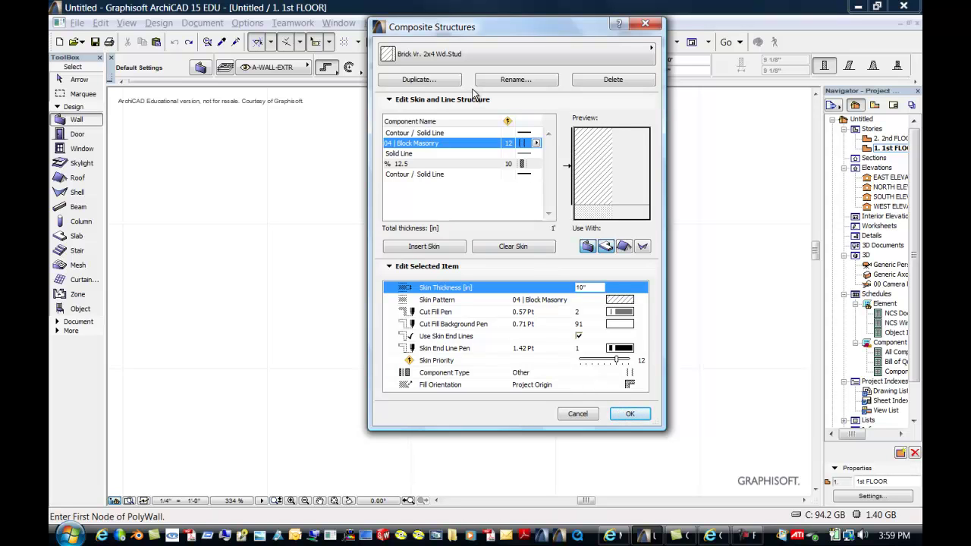
{"action": "left_click", "coordinate": [419, 80]}
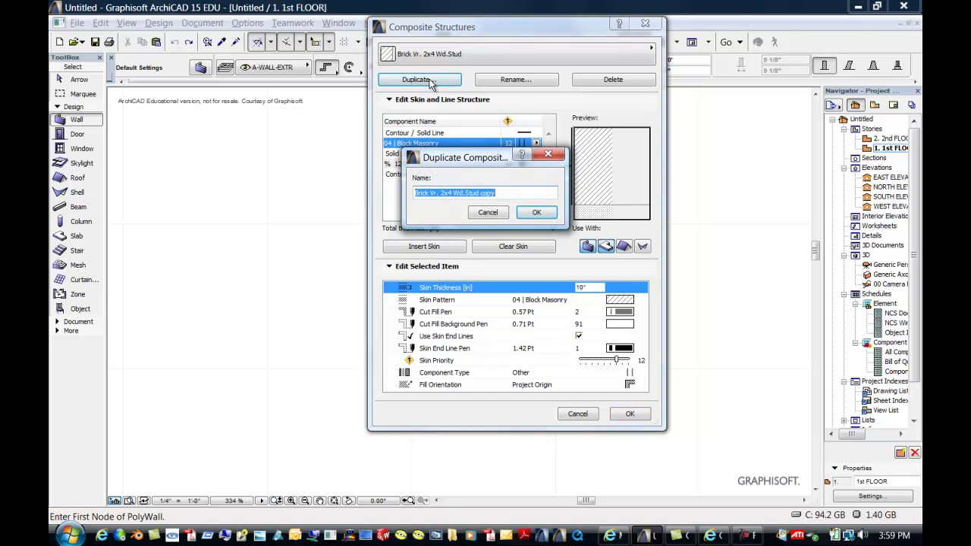
{"action": "key", "text": "BackSpace"}
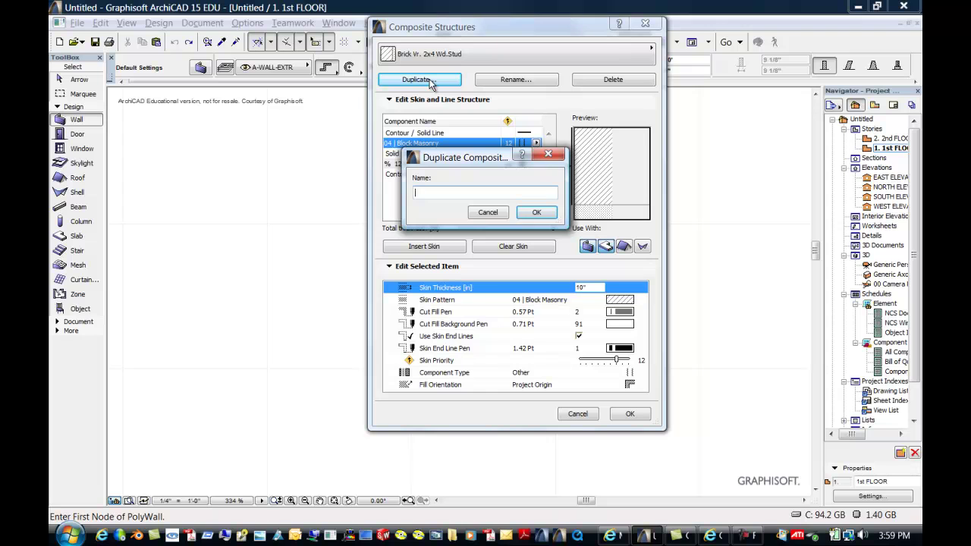
{"action": "type", "text": "10CMU2\"C"}
{"action": "key", "text": "BackSpace"}
{"action": "type", "text": "GYP"}
{"action": "left_click", "coordinate": [535, 211]}
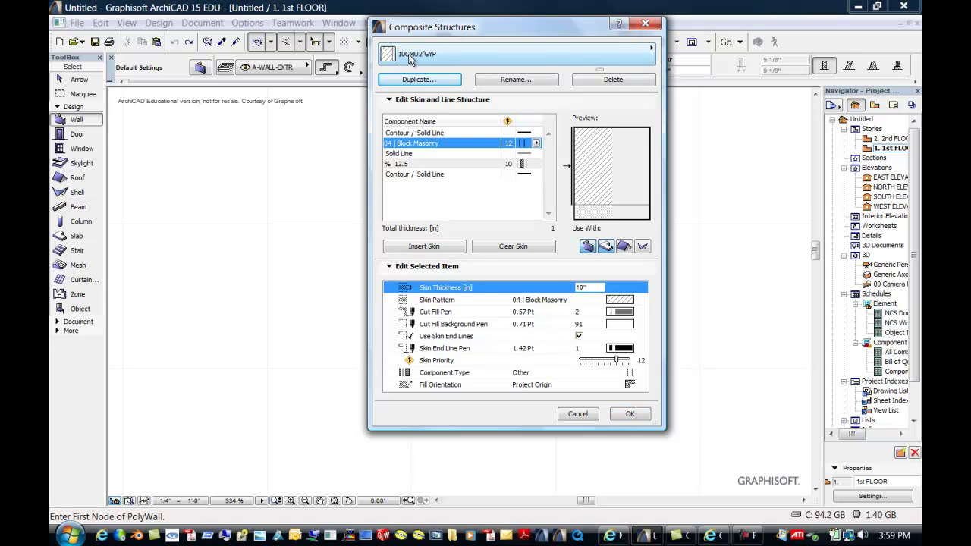
{"action": "left_click", "coordinate": [652, 48]}
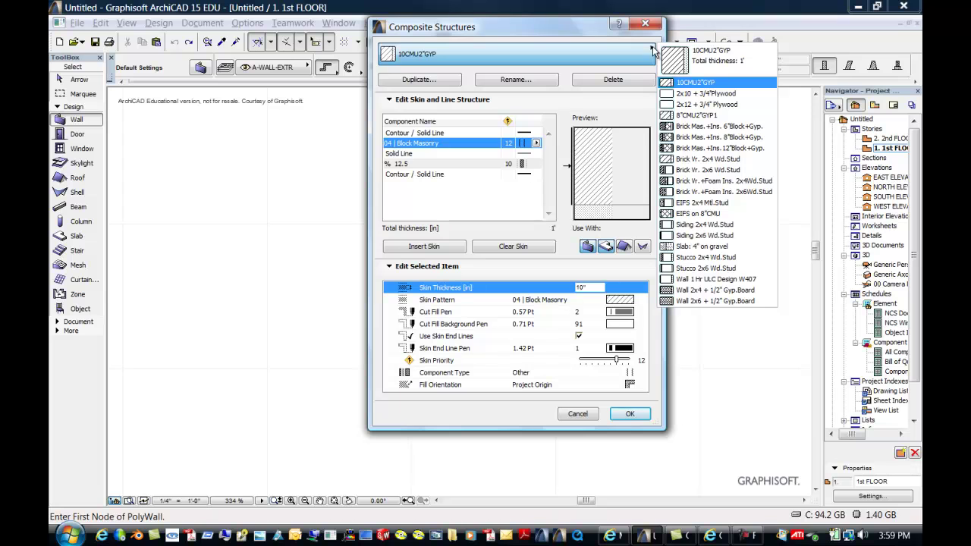
{"action": "left_click", "coordinate": [652, 49]}
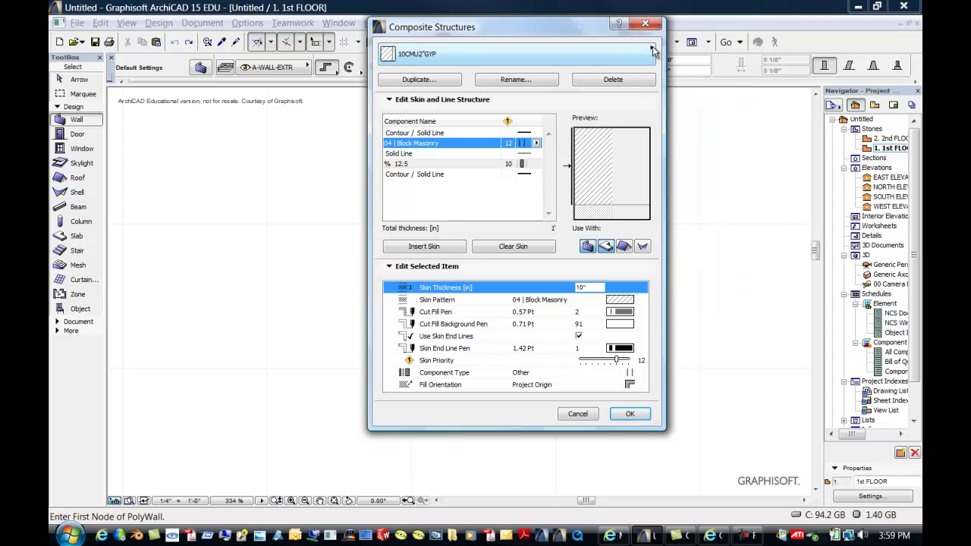
{"action": "left_click", "coordinate": [626, 414]}
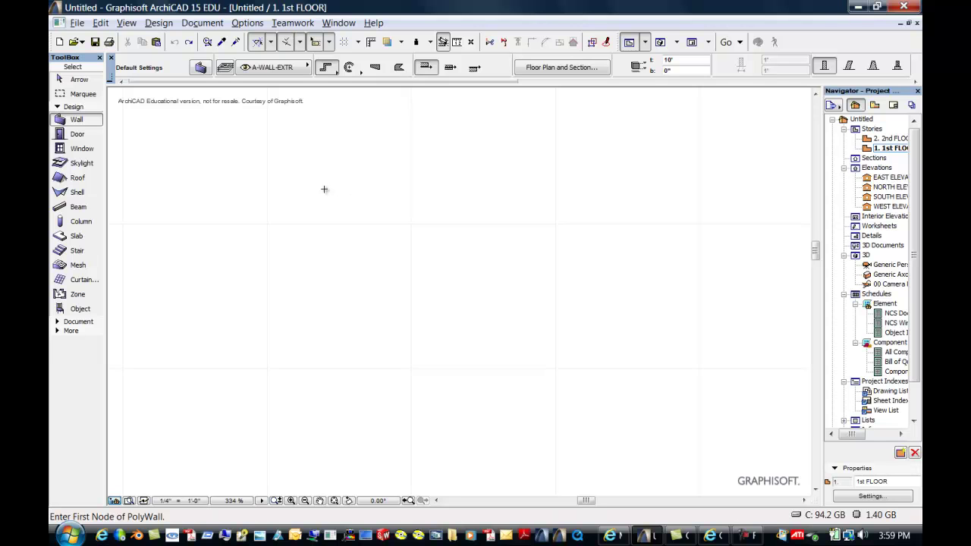
In Wall Default Settings set the offset to 1' and the cut fill to 10CMU2"GYP.
{"action": "double_click", "coordinate": [78, 120]}
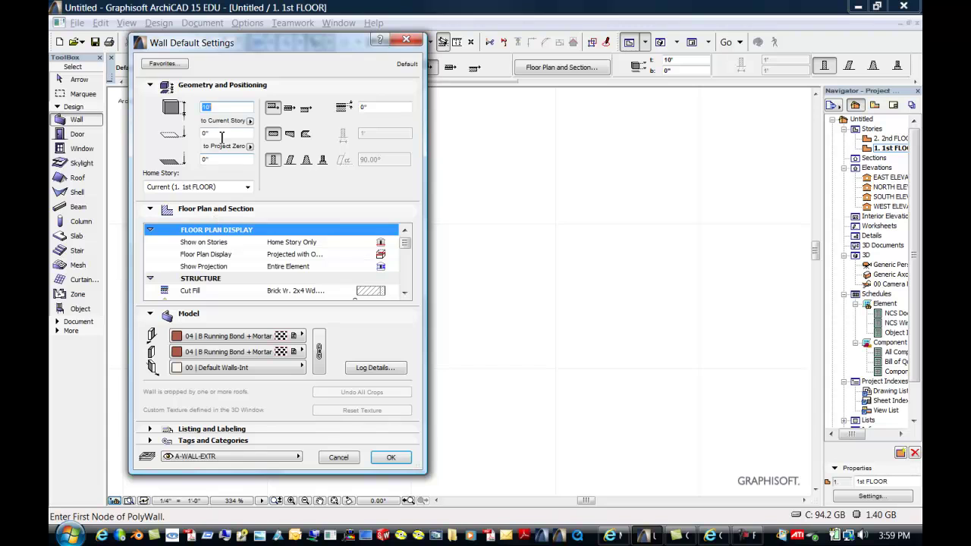
{"action": "left_click", "coordinate": [384, 109]}
{"action": "key", "text": "BackSpace"}
{"action": "key", "text": "BackSpace"}
{"action": "type", "text": "12"}
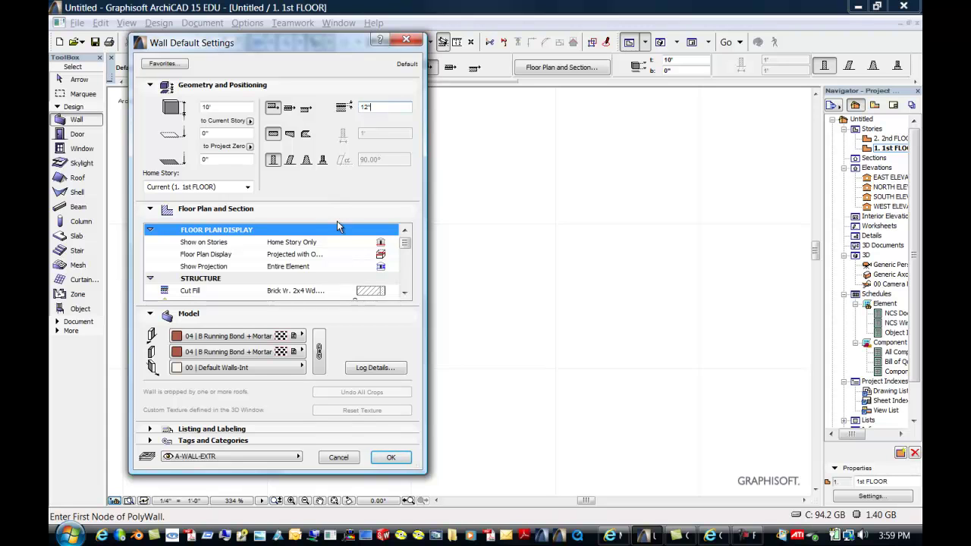
{"action": "key", "text": "BackSpace"}
{"action": "key", "text": "BackSpace"}
{"action": "type", "text": "'"}
{"action": "left_click", "coordinate": [369, 293]}
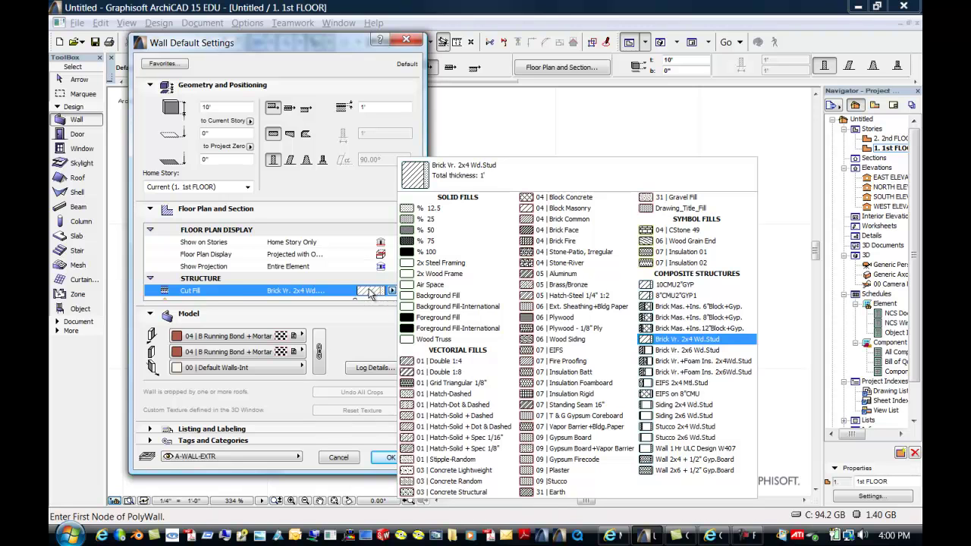
{"action": "left_click", "coordinate": [657, 287]}
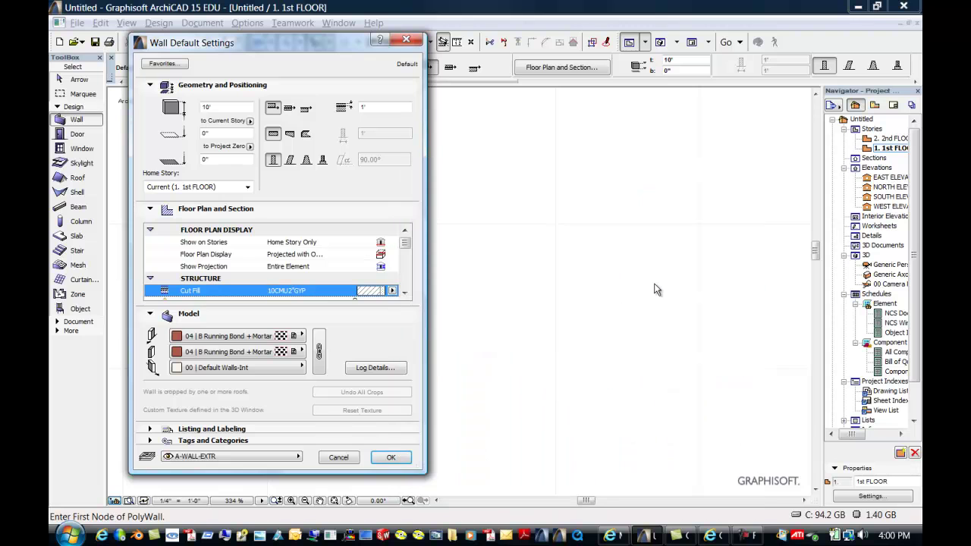
Apply CMU-16"x8" to the outer wall surface and Default Walls-Int to the other face.
{"action": "left_click", "coordinate": [302, 336]}
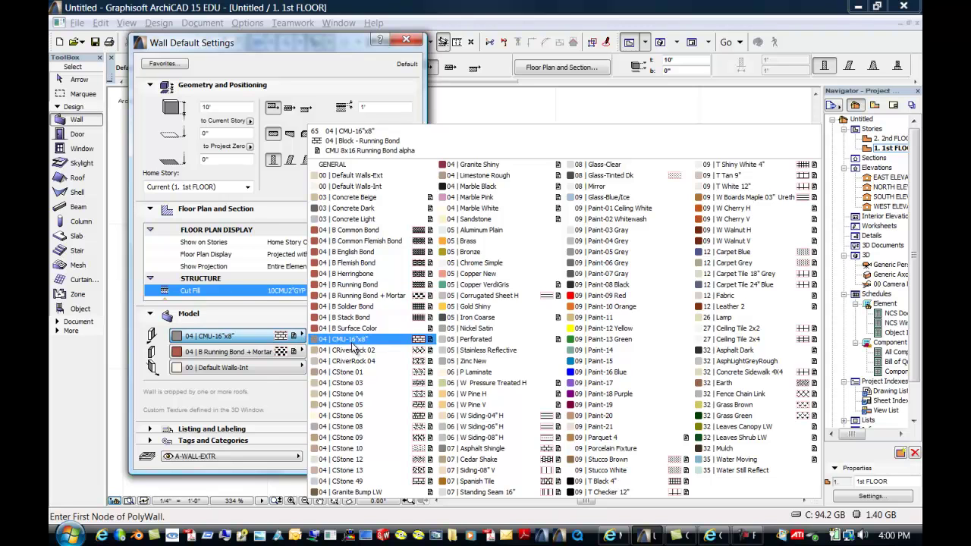
{"action": "left_click", "coordinate": [353, 341]}
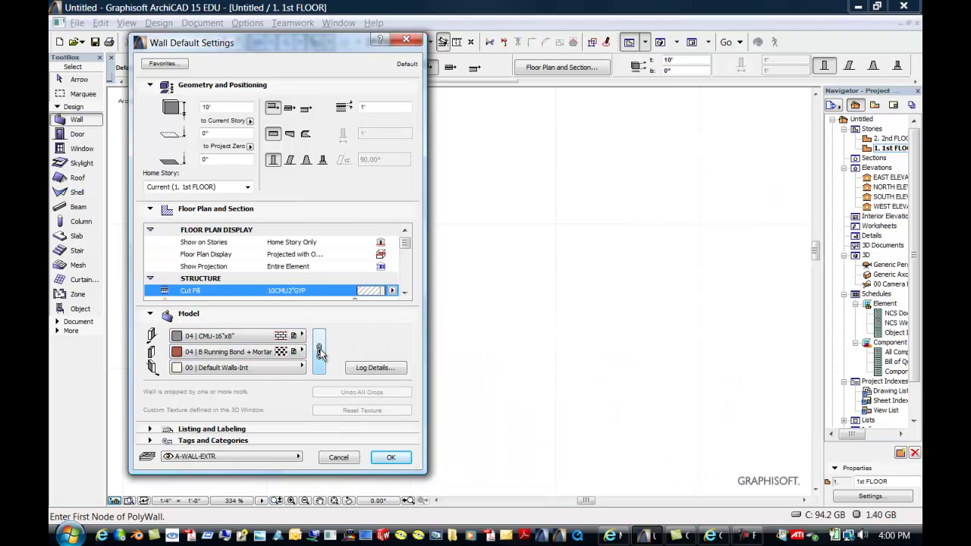
{"action": "left_click", "coordinate": [302, 352]}
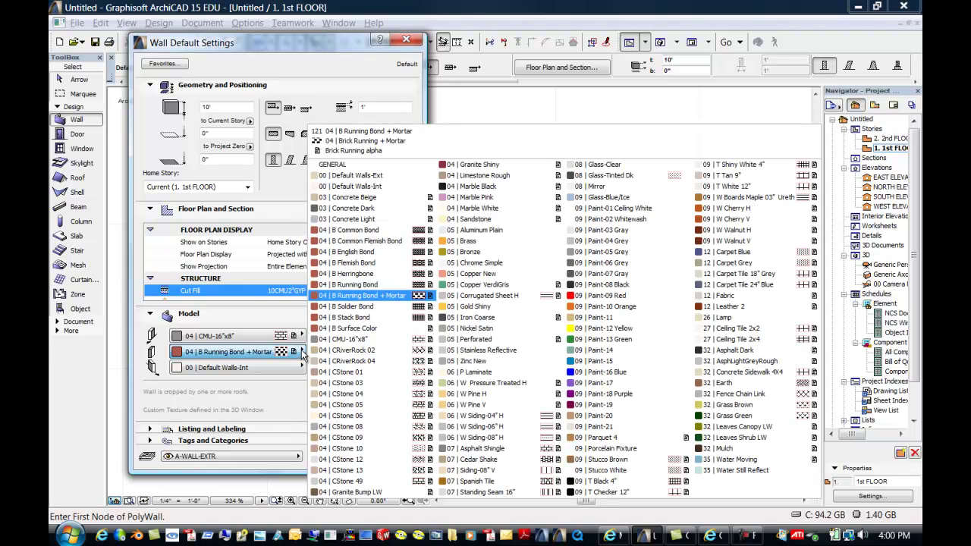
{"action": "left_click", "coordinate": [363, 186]}
{"action": "left_click", "coordinate": [365, 186]}
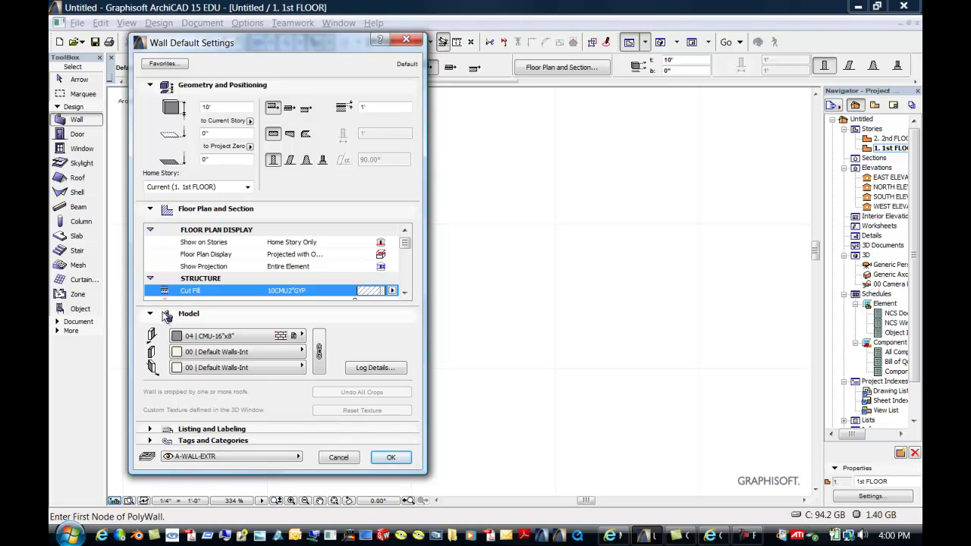
{"action": "left_click", "coordinate": [150, 314]}
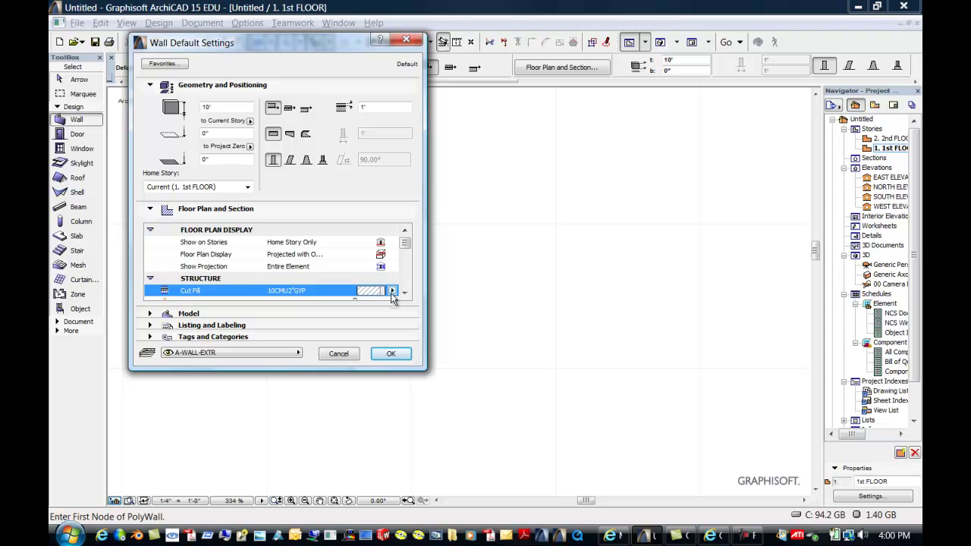
Save the current wall settings as favorite 10"CMU2"GYP and close the wall settings.
{"action": "left_click", "coordinate": [161, 65]}
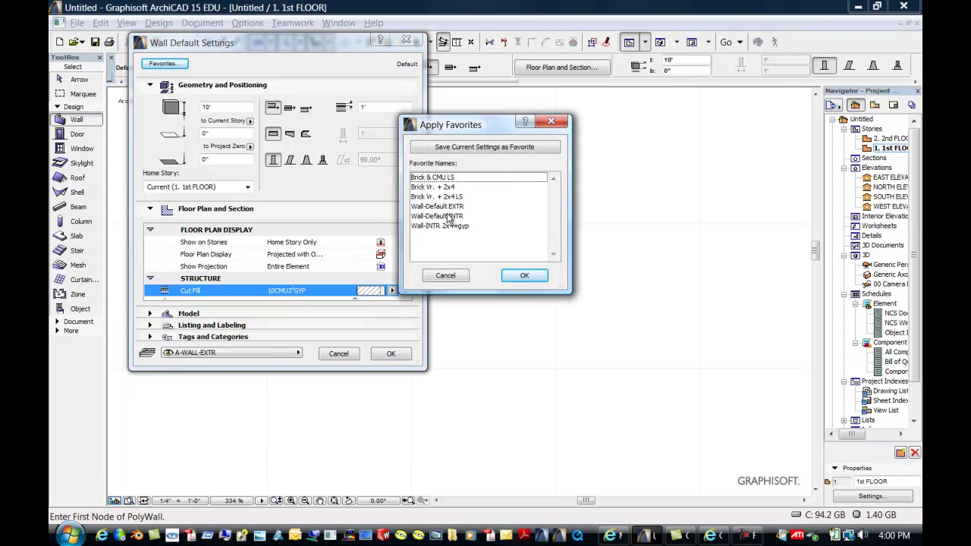
{"action": "left_click", "coordinate": [476, 149]}
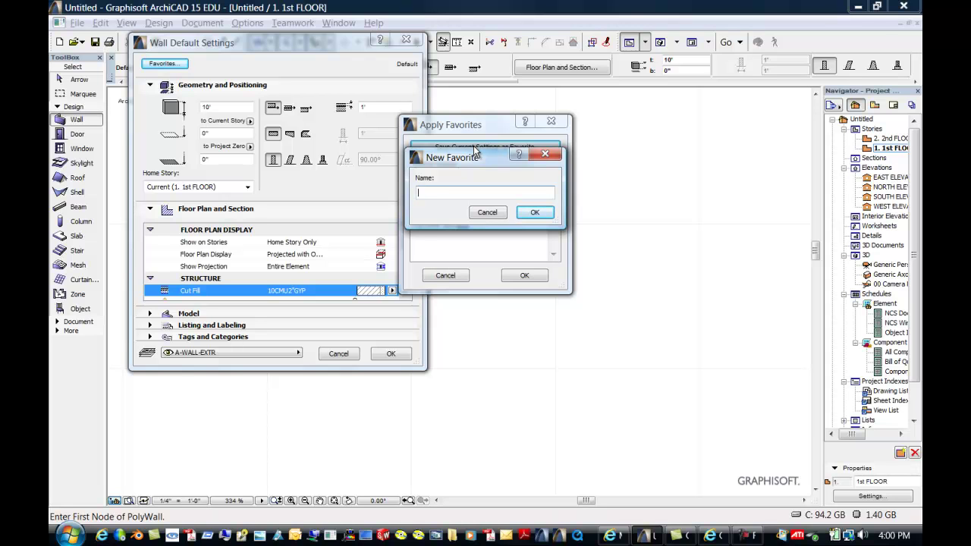
{"action": "type", "text": "10\"CMU2\"GYP"}
{"action": "left_click", "coordinate": [534, 213]}
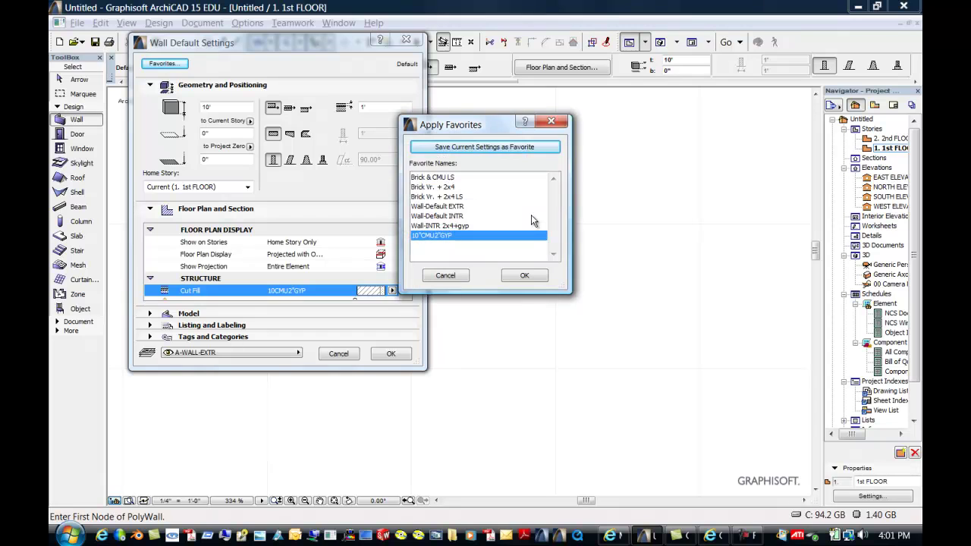
{"action": "left_click", "coordinate": [525, 281]}
{"action": "left_click", "coordinate": [390, 353]}
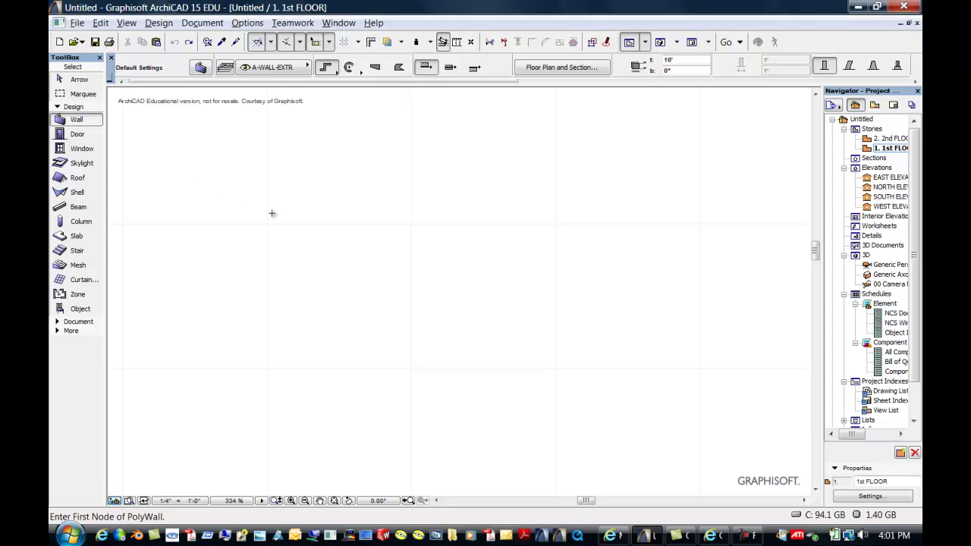
Show the Favorites palette from Window > Palettes and place a trial wall's first corner.
{"action": "left_click", "coordinate": [337, 25]}
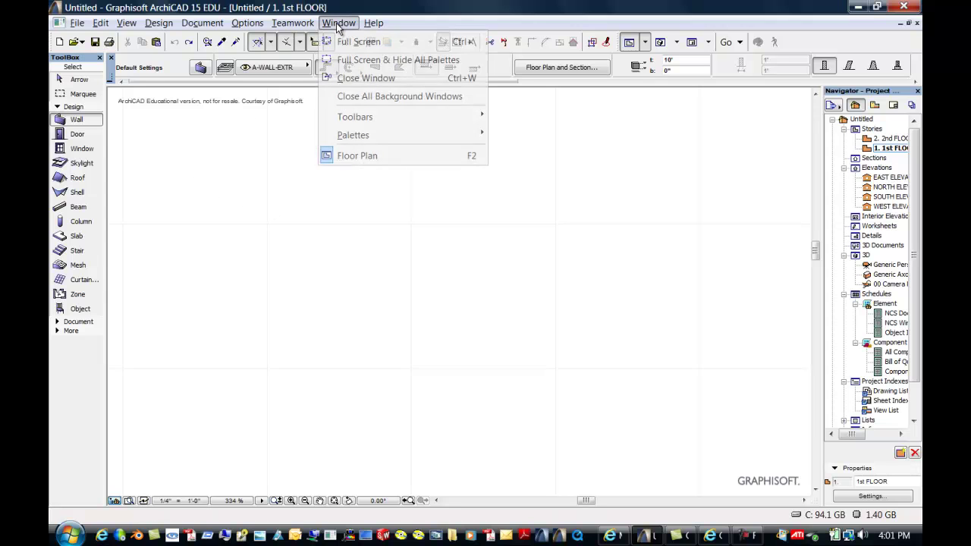
{"action": "mouse_move", "coordinate": [382, 119]}
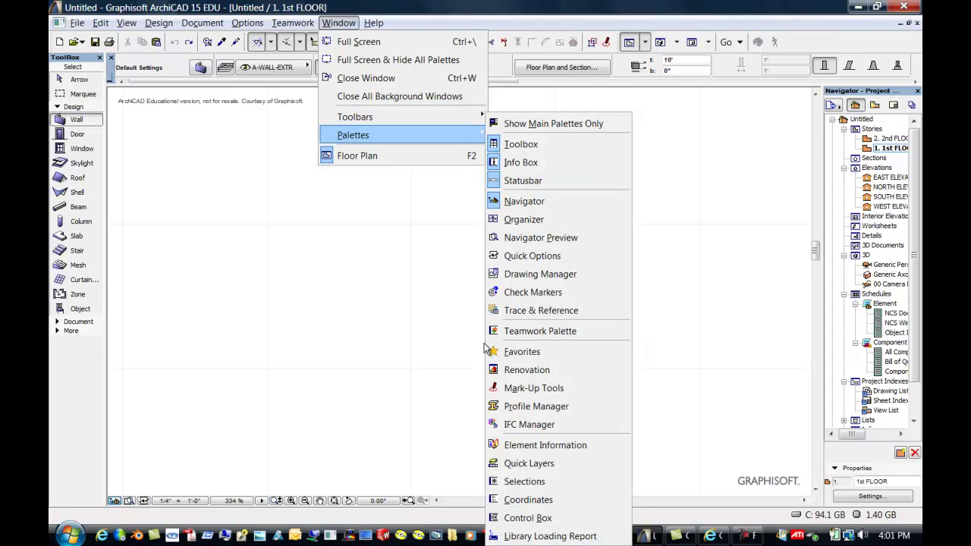
{"action": "left_click", "coordinate": [522, 351]}
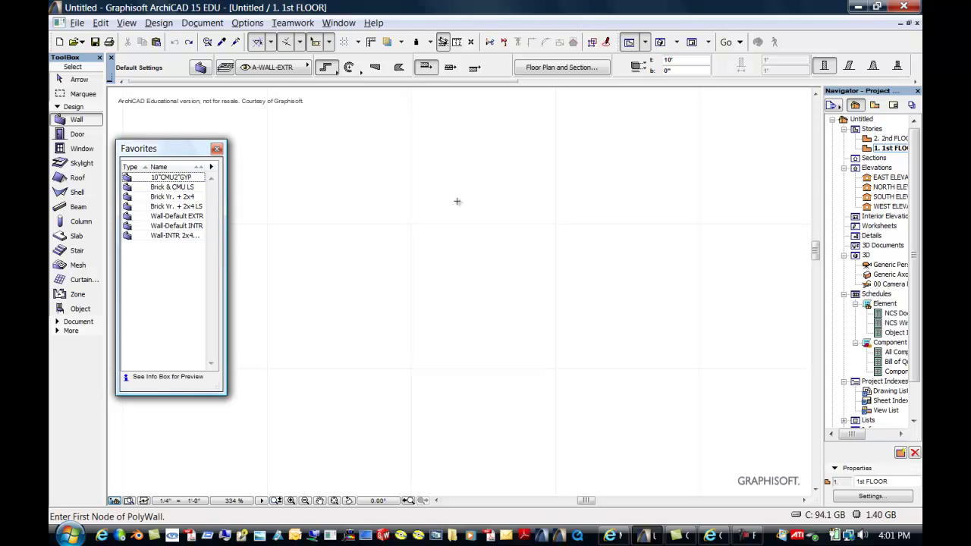
{"action": "left_click", "coordinate": [620, 181]}
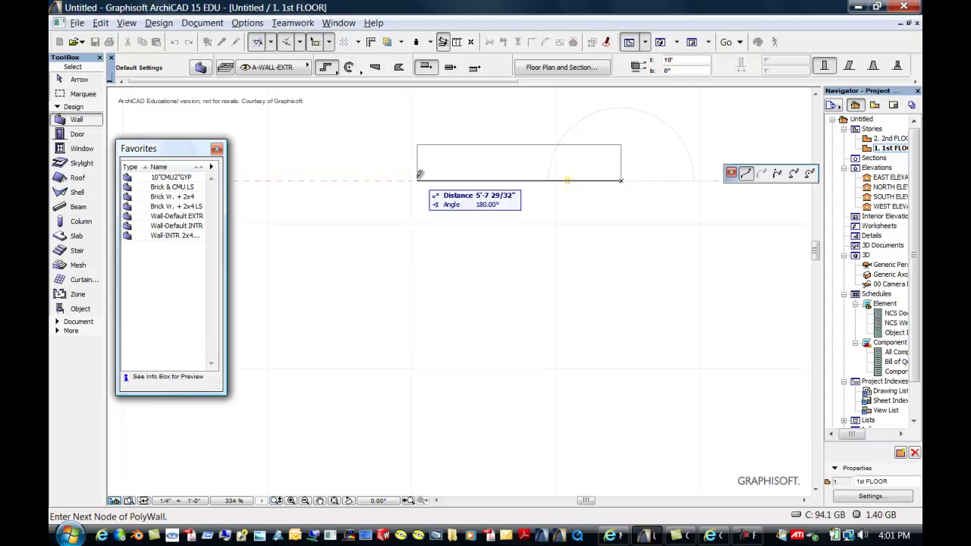
Enter a 20 ft trial segment, fit the plan in the window, then cancel the wall.
{"action": "type", "text": "20"}
{"action": "key", "text": "Return"}
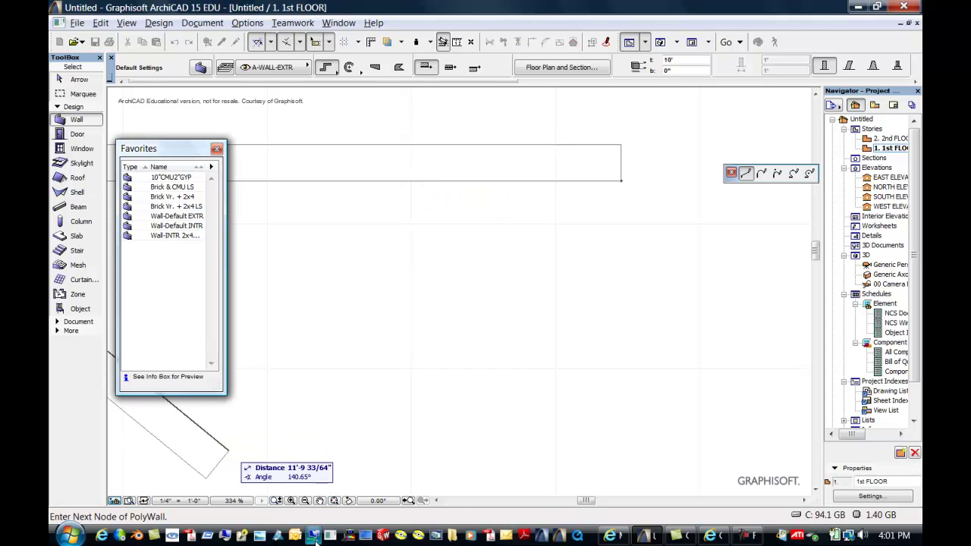
{"action": "left_click", "coordinate": [333, 500]}
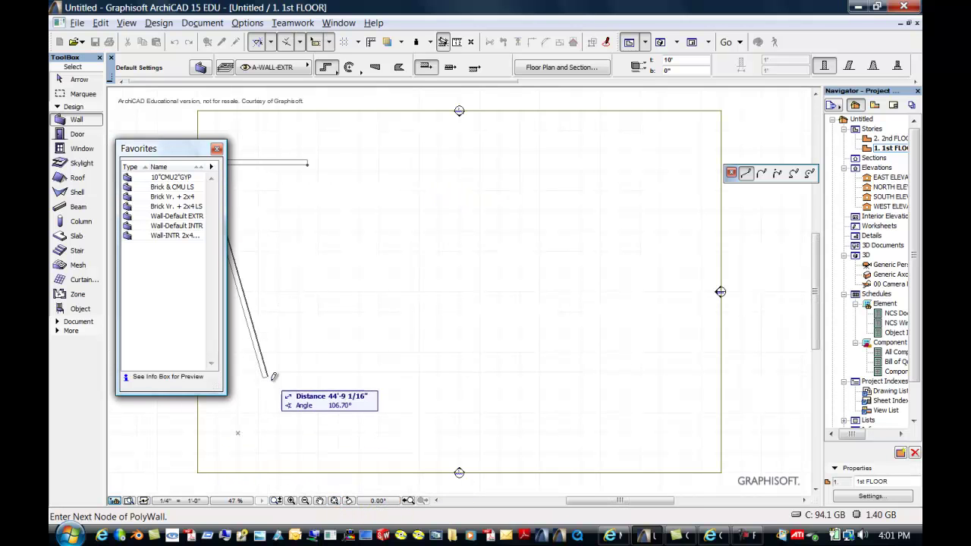
{"action": "left_click_drag", "start_coordinate": [177, 148], "coordinate": [175, 210]}
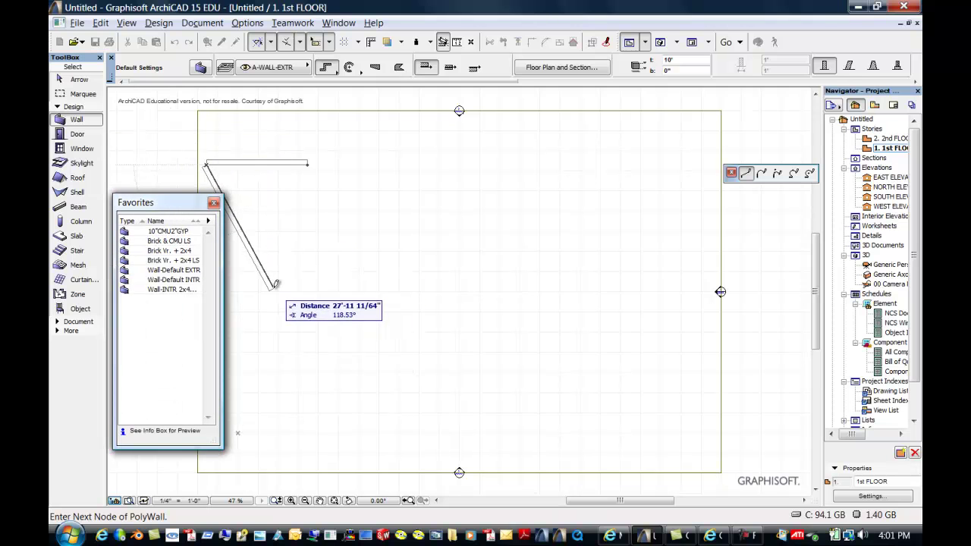
{"action": "key", "text": "Escape"}
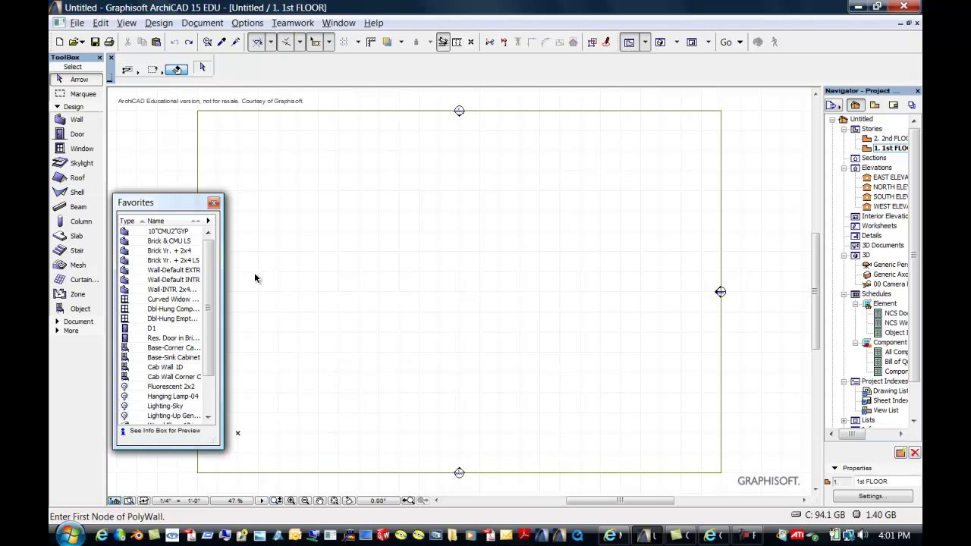
Load the 10"CMU2"GYP favorite for the Wall tool and place the enclosure's starting corner.
{"action": "left_click", "coordinate": [173, 232]}
{"action": "key", "text": "Escape"}
{"action": "left_click", "coordinate": [86, 120]}
{"action": "left_click", "coordinate": [182, 231]}
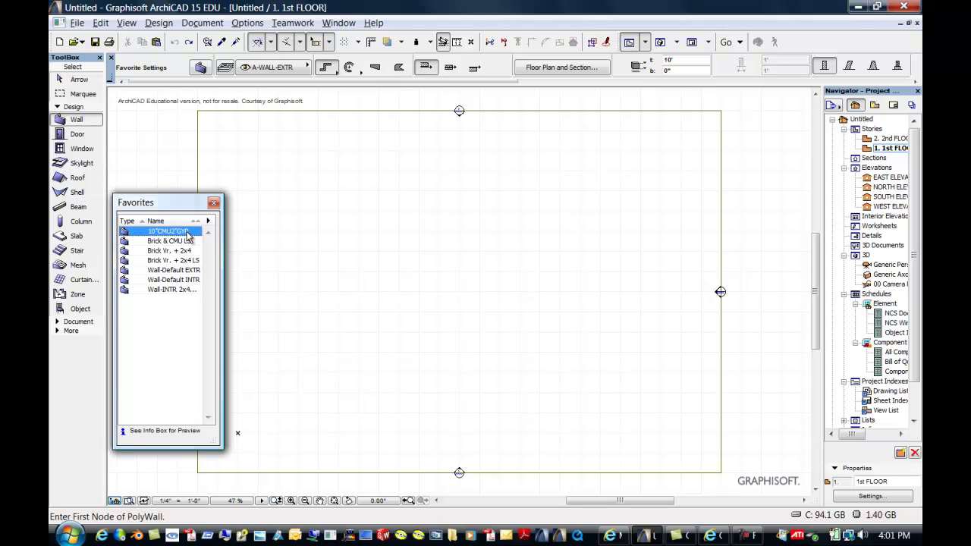
{"action": "left_click", "coordinate": [574, 174]}
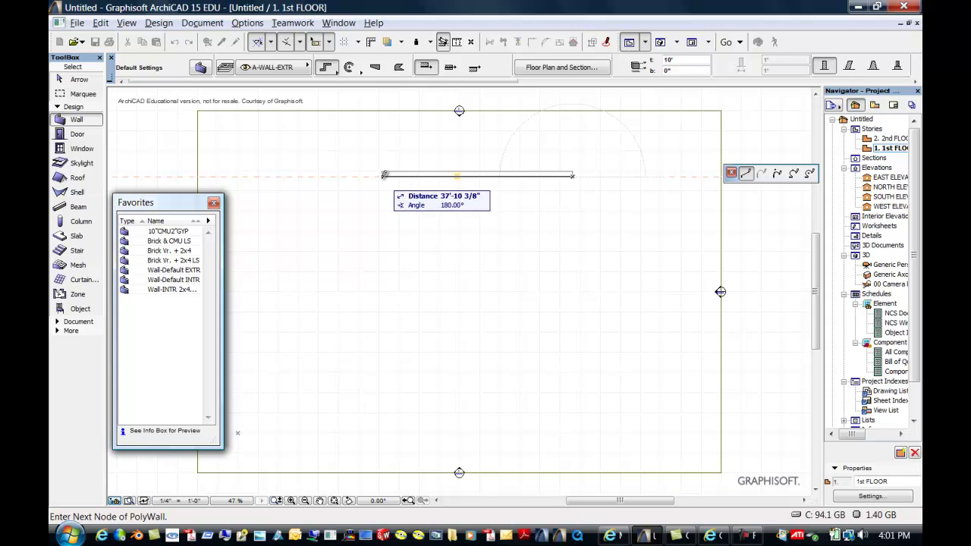
Draw the closed polywall with sides of 20', 40', 20' and 40'.
{"action": "key", "text": "Tab"}
{"action": "type", "text": "20'"}
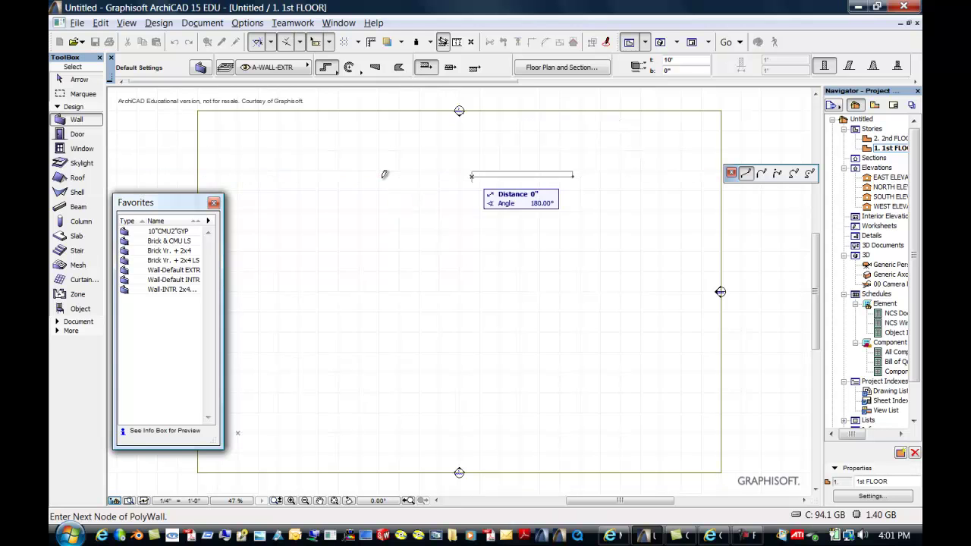
{"action": "key", "text": "Return"}
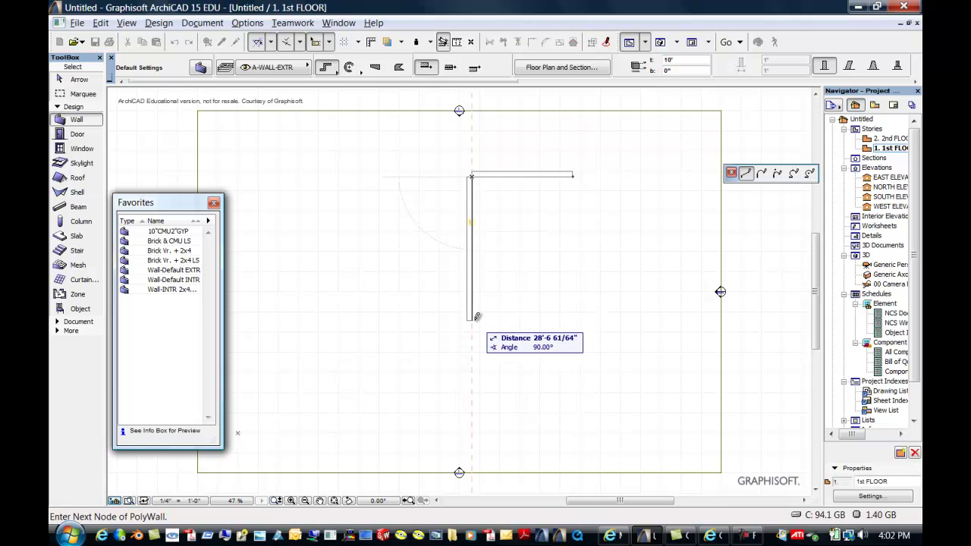
{"action": "type", "text": "40'"}
{"action": "key", "text": "Return"}
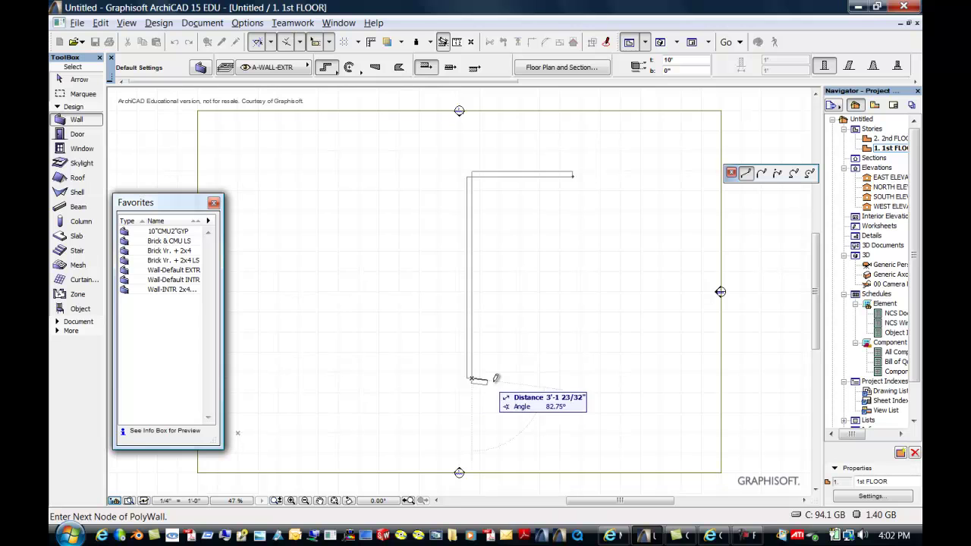
{"action": "type", "text": "20"}
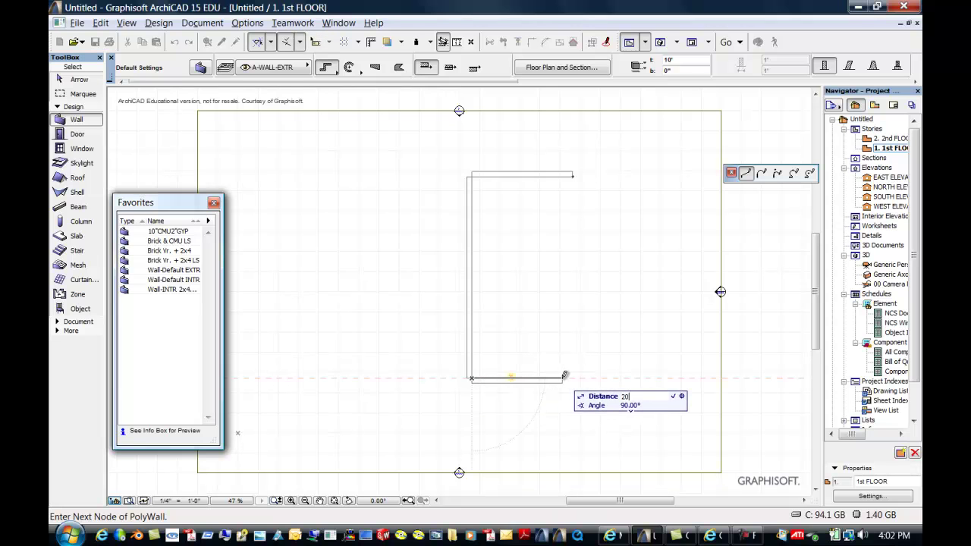
{"action": "key", "text": "Return"}
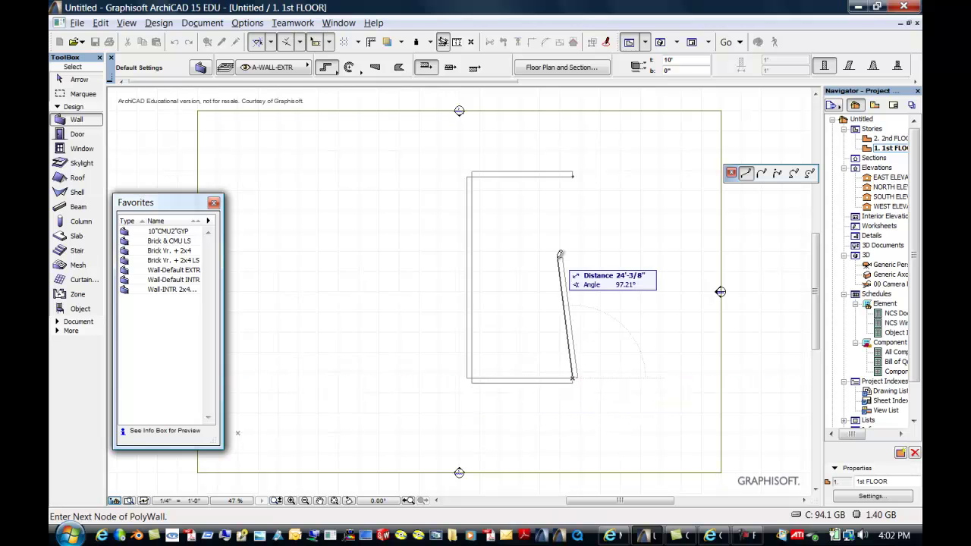
{"action": "type", "text": "40'"}
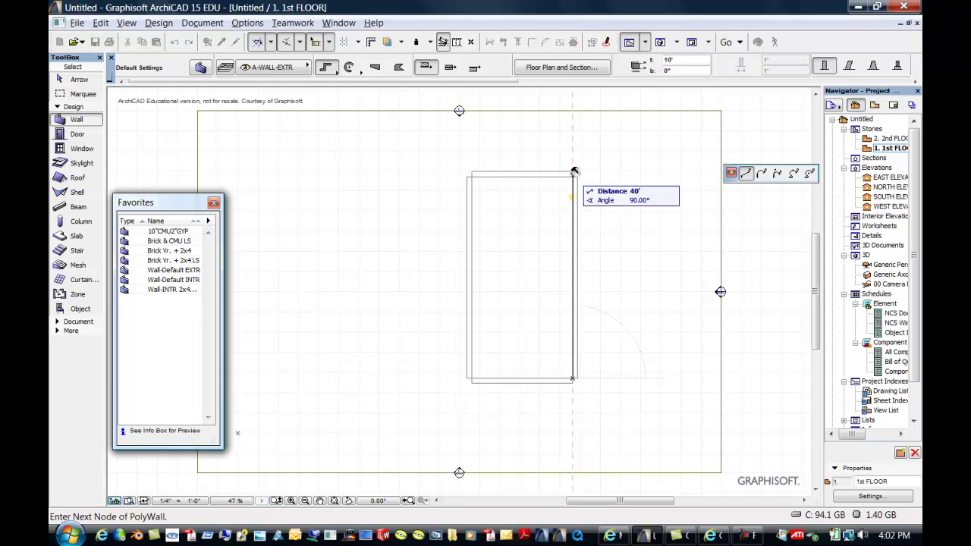
{"action": "key", "text": "Return"}
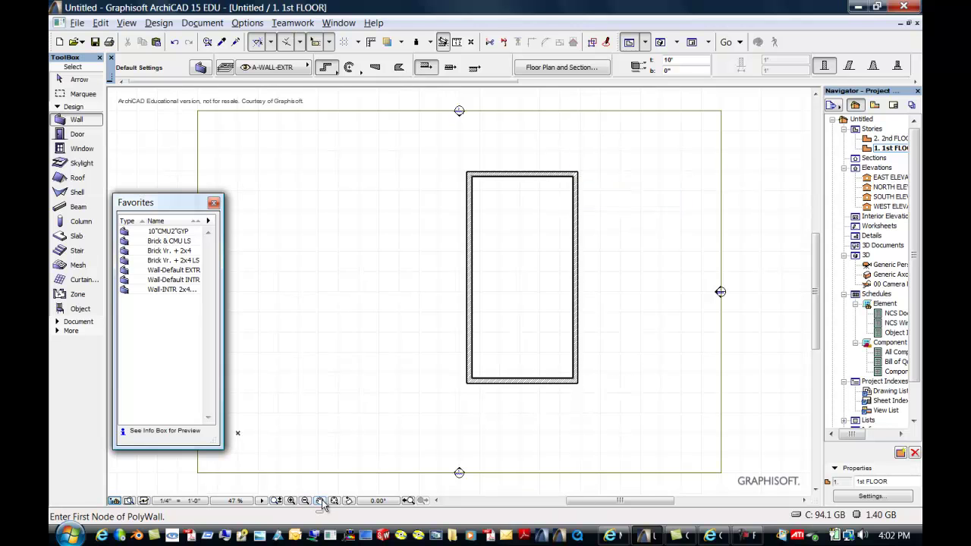
Zoom in on the right wall to view its hatched composite layers.
{"action": "left_click", "coordinate": [292, 501]}
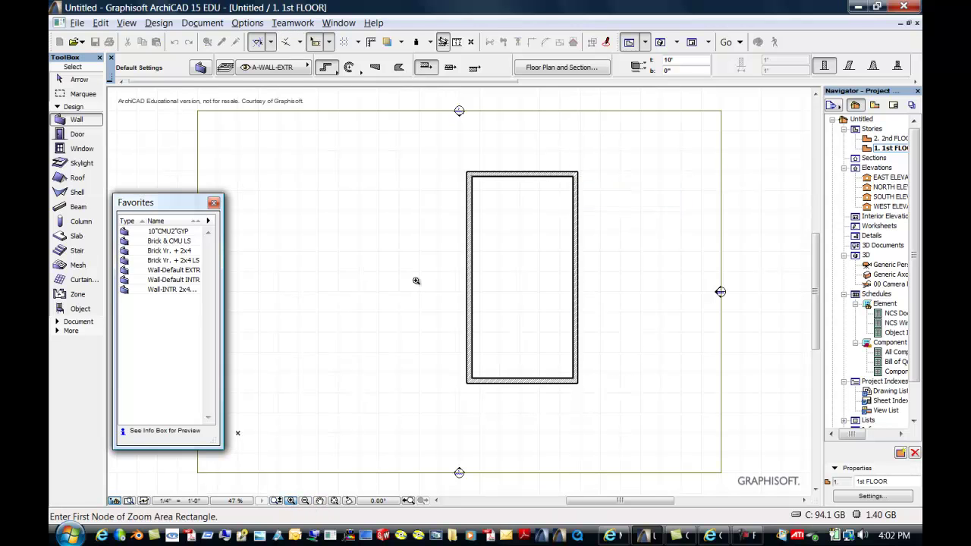
{"action": "left_click", "coordinate": [448, 230]}
{"action": "left_click", "coordinate": [486, 197]}
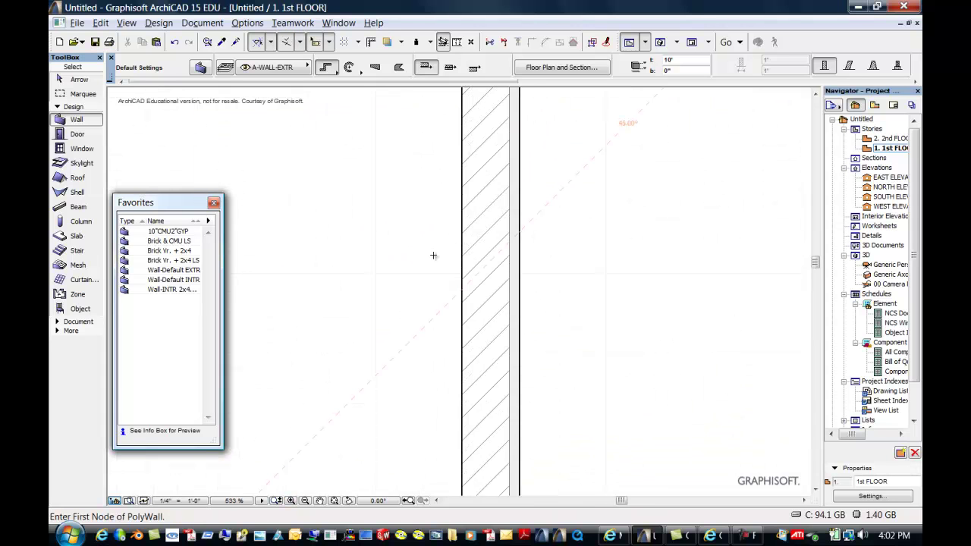